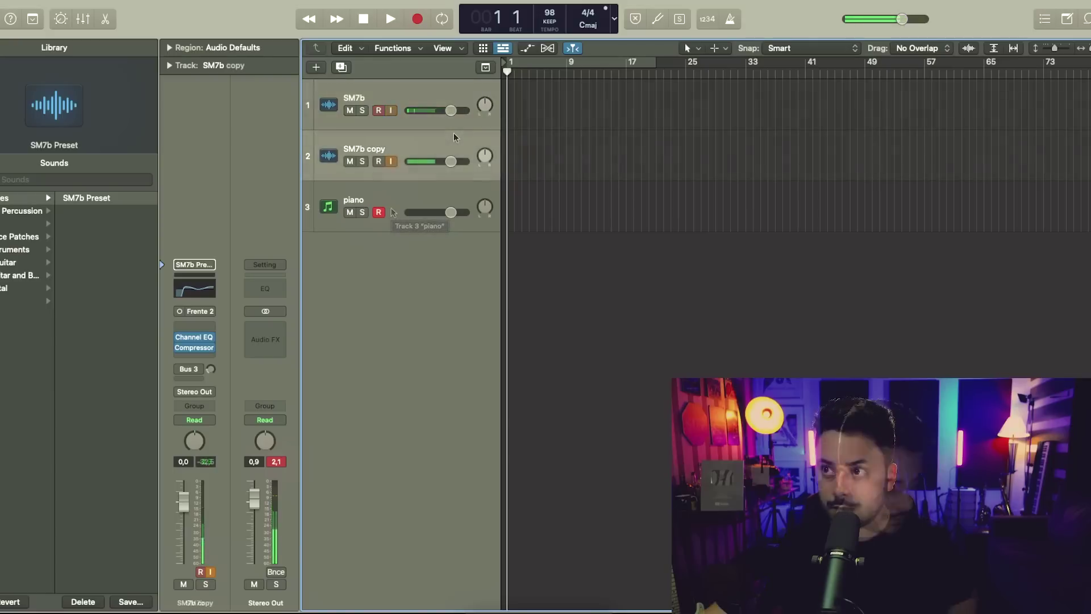
Step: Record the vocal on SM7b copy and the piano track together from bar 1, stopping after the take at about bar 15
{"action": "left_click", "coordinate": [454, 136]}
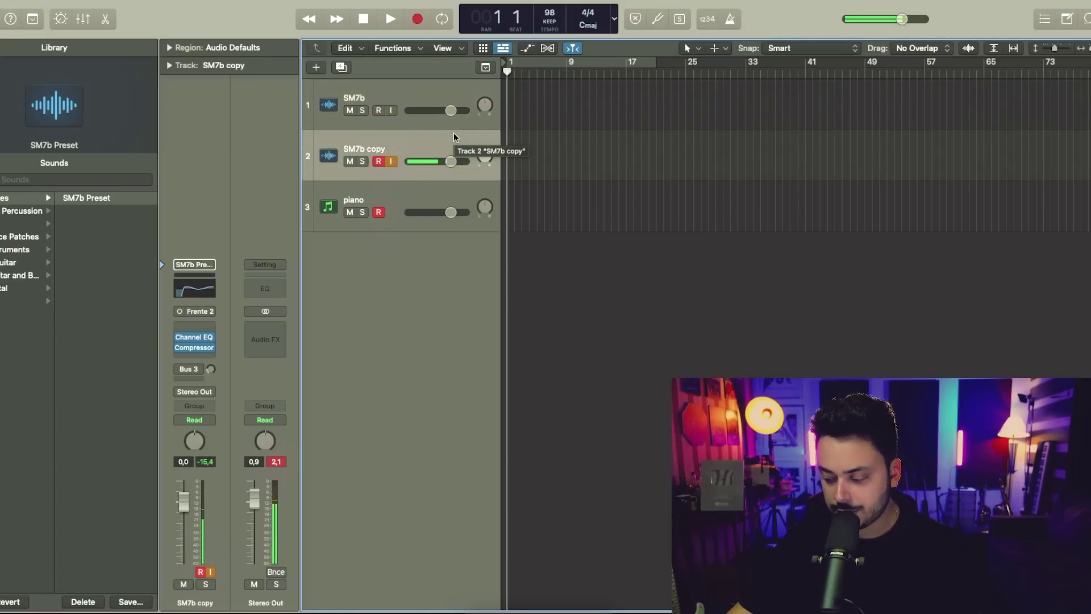
{"action": "key", "text": "r"}
{"action": "left_click", "coordinate": [413, 196]}
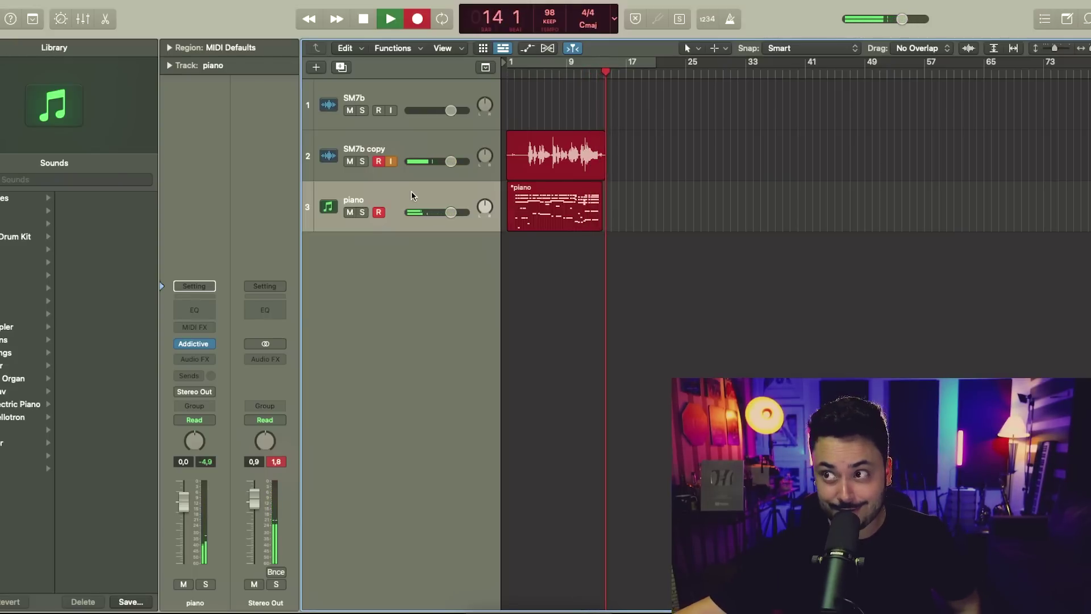
{"action": "key", "text": "space"}
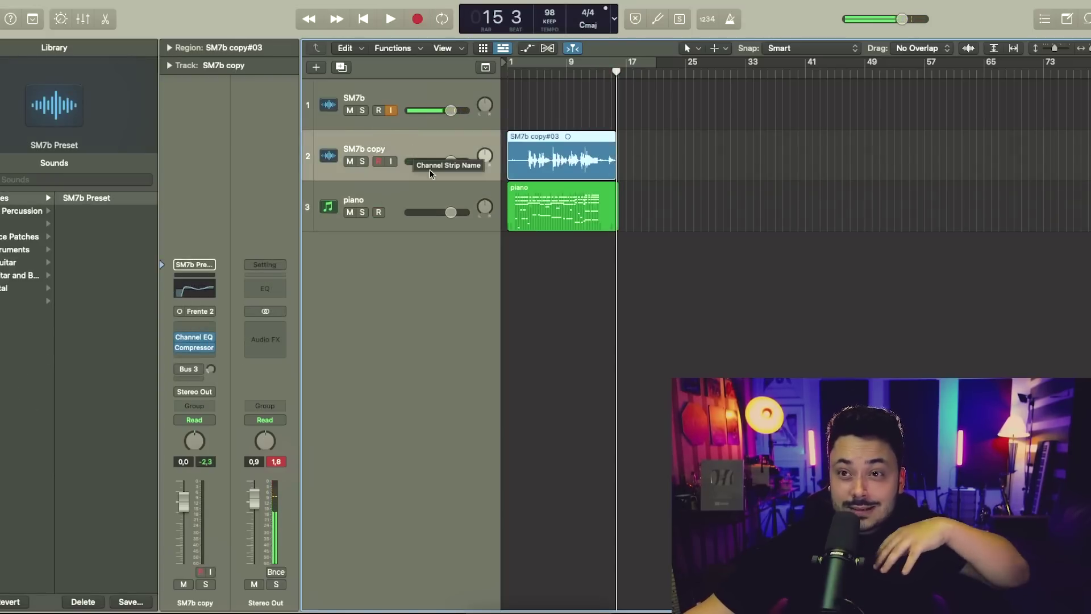
Step: Play back the recorded vocal and piano take from bar 4
{"action": "left_click", "coordinate": [571, 248], "text": "ctrl+alt"}
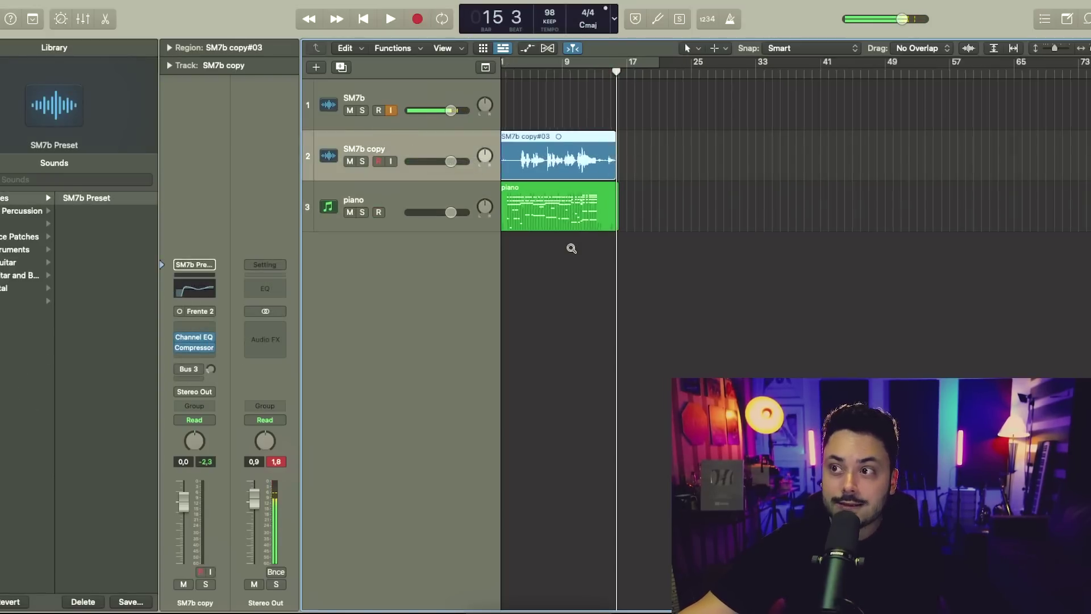
{"action": "left_click", "coordinate": [571, 248], "text": "ctrl+alt"}
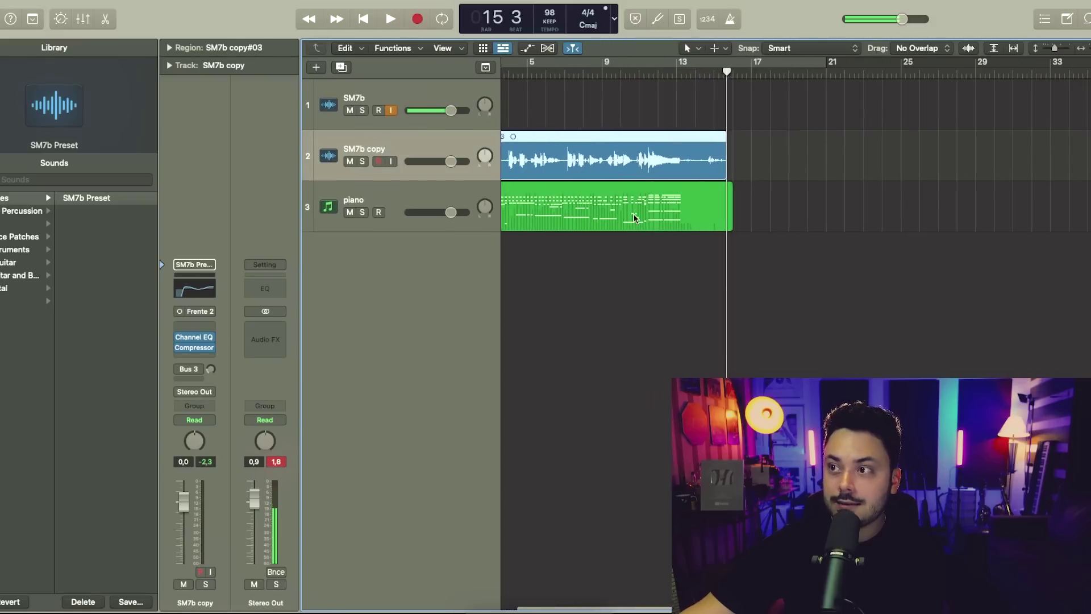
{"action": "scroll", "coordinate": [634, 218], "scroll_direction": "up", "scroll_amount": 3}
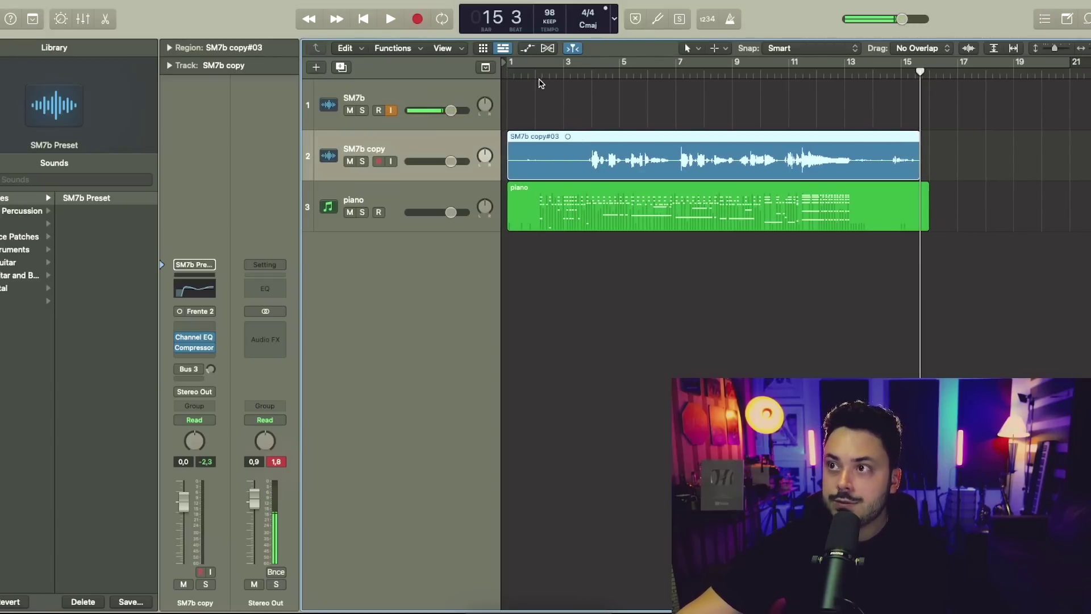
{"action": "left_click", "coordinate": [590, 73]}
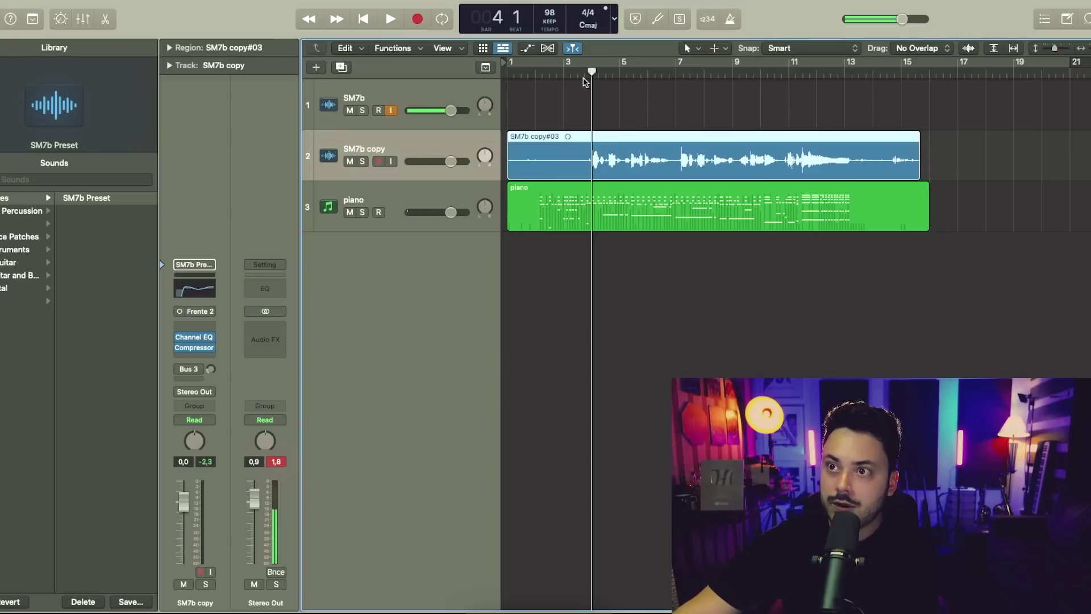
{"action": "key", "text": "space"}
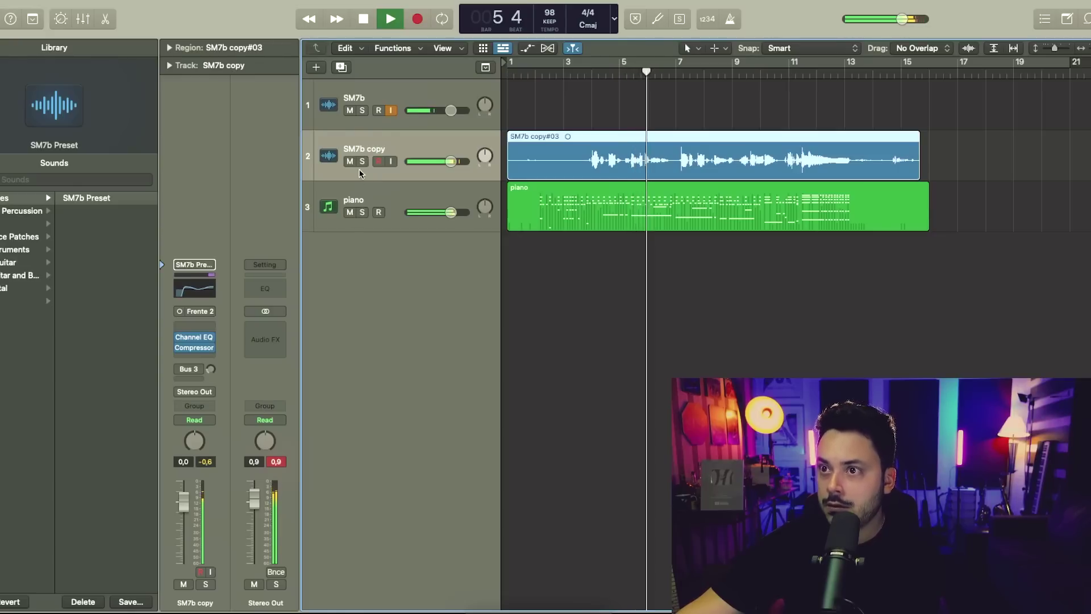
{"action": "key", "text": "space"}
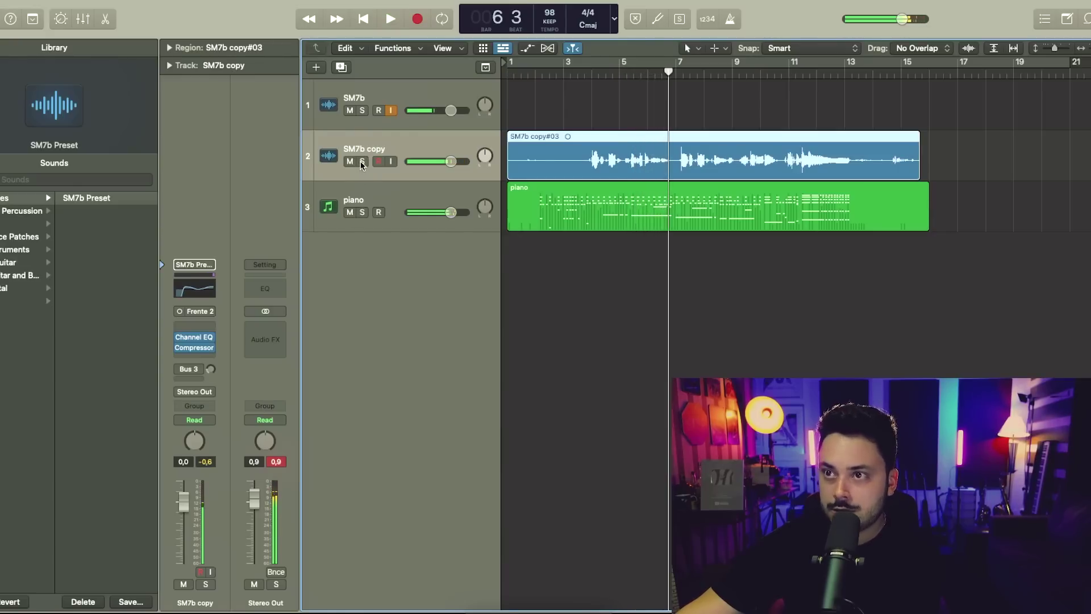
Step: Solo the SM7b copy track to audition the vocal alone, then remove the solo
{"action": "left_click", "coordinate": [362, 161]}
{"action": "key", "text": "space"}
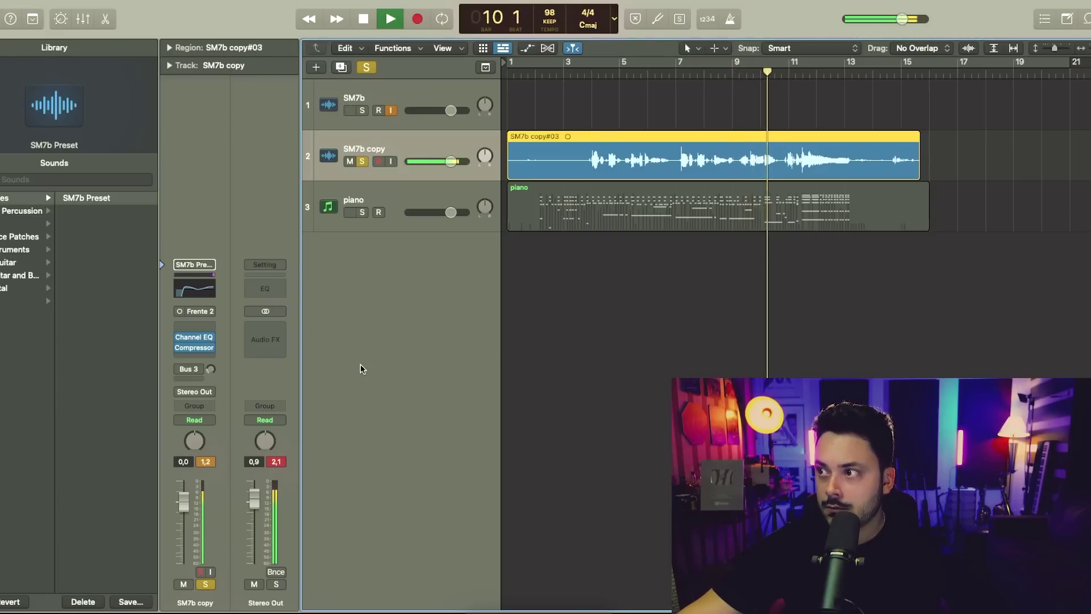
{"action": "key", "text": "space"}
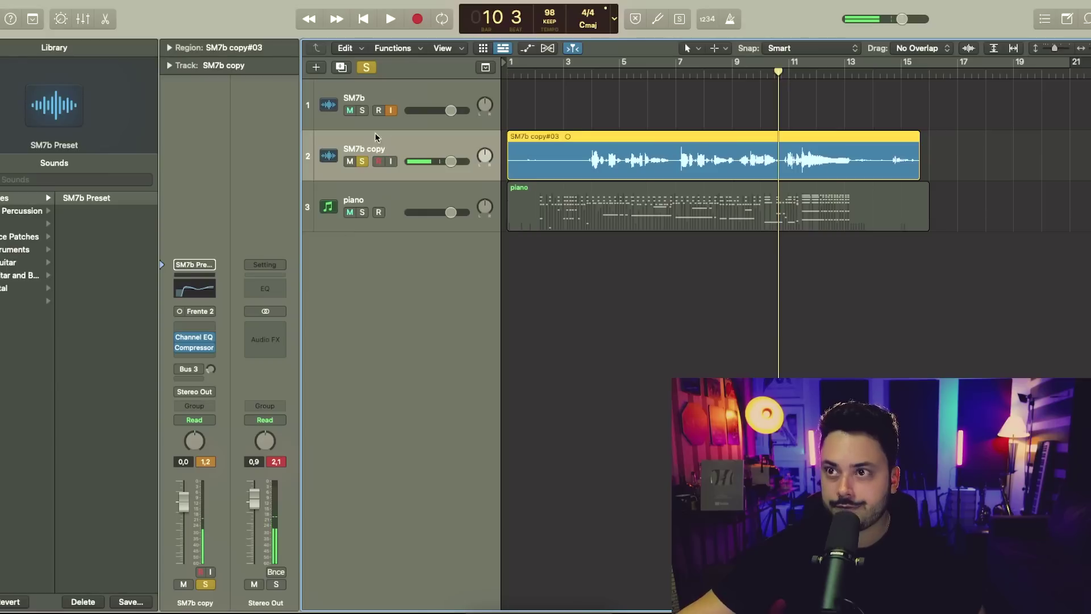
{"action": "left_click", "coordinate": [362, 162]}
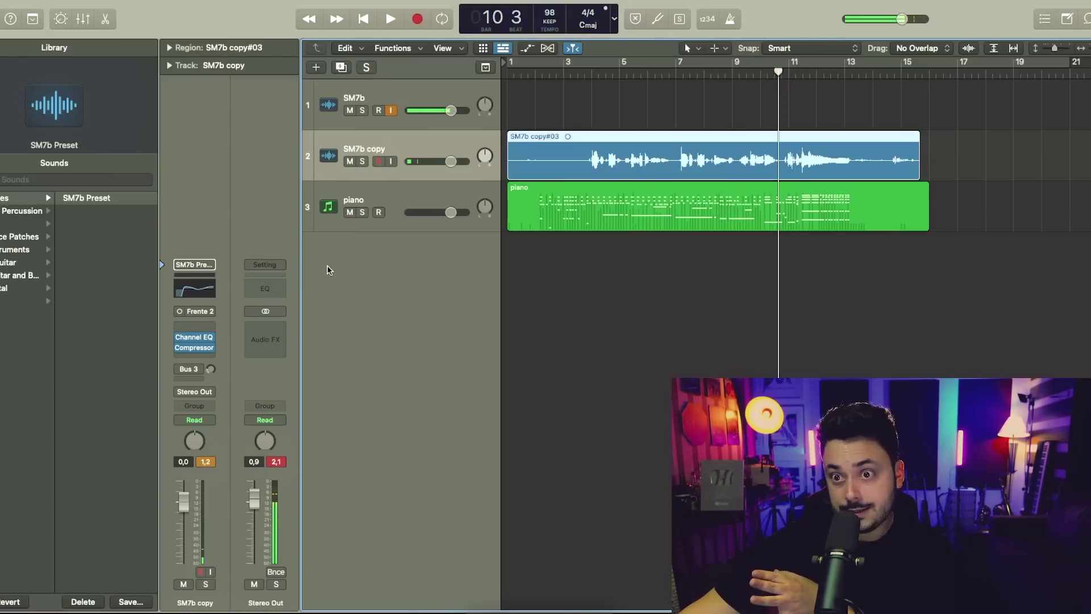
Step: Insert Melodyne above the Channel EQ on the SM7b copy track and bring up its editor on the vocal notes from bar 4
{"action": "left_click", "coordinate": [199, 331]}
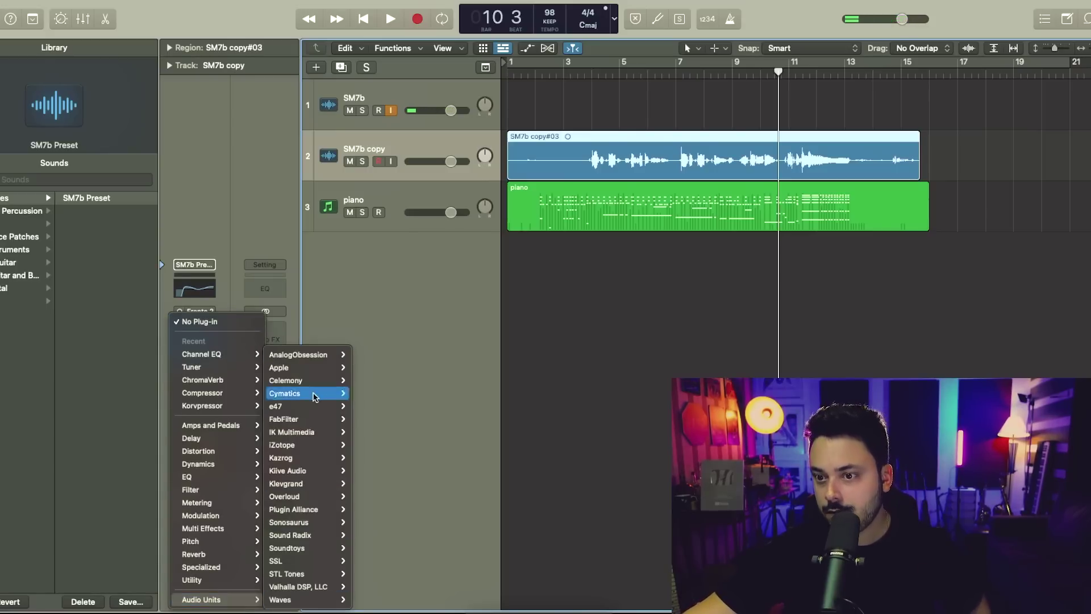
{"action": "left_click", "coordinate": [447, 381]}
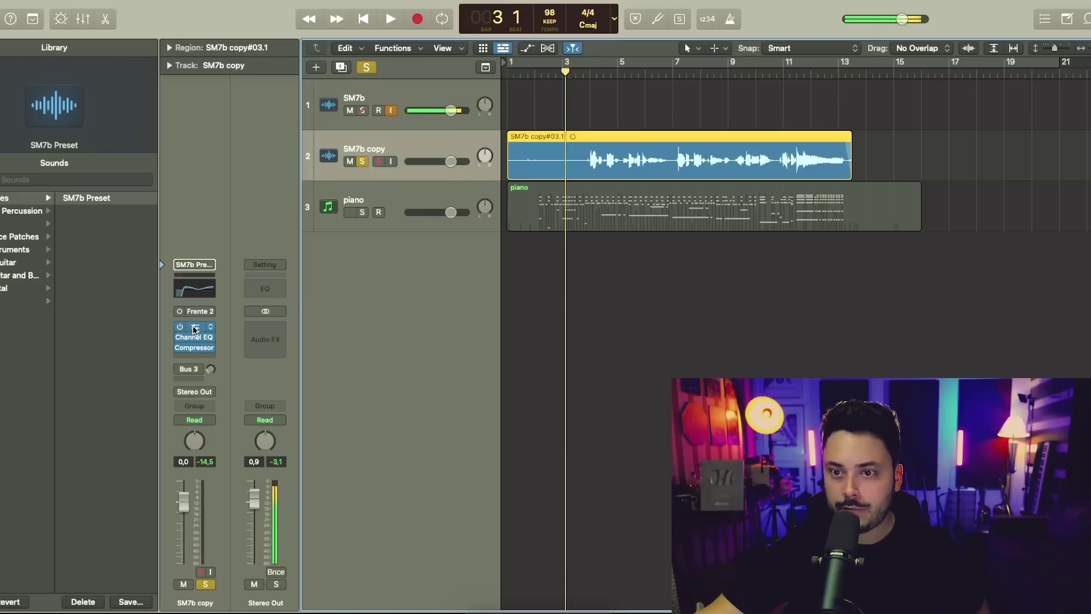
{"action": "left_click", "coordinate": [194, 326]}
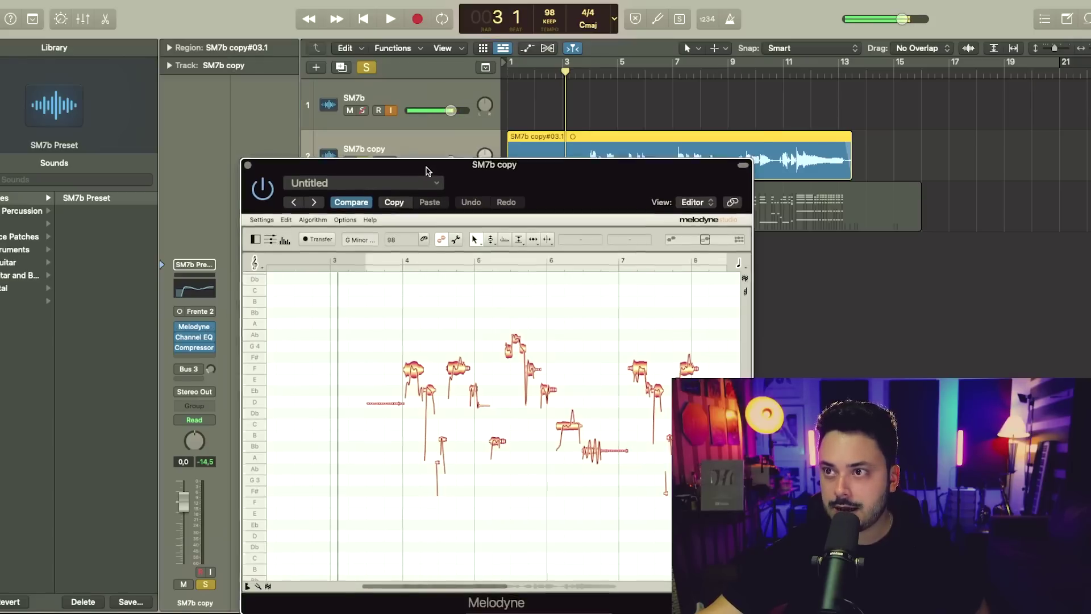
{"action": "left_click_drag", "start_coordinate": [428, 171], "coordinate": [439, 127]}
{"action": "scroll", "coordinate": [406, 324], "scroll_direction": "right", "scroll_amount": 2}
{"action": "scroll", "coordinate": [400, 282], "scroll_direction": "right", "scroll_amount": 2}
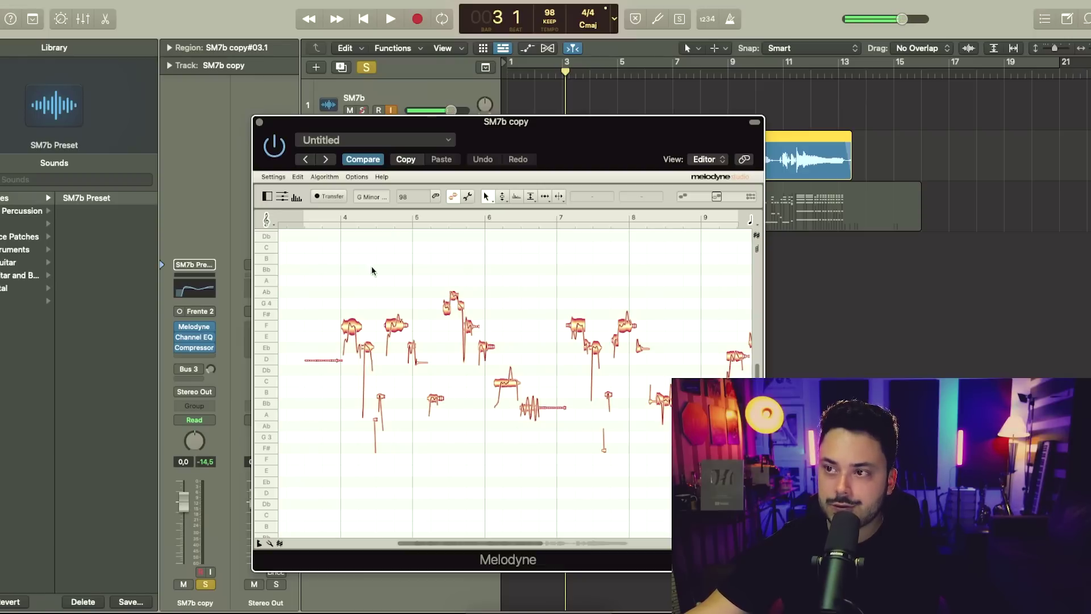
Step: Correct the pitch of all vocal notes in Melodyne with Pitch Center at 100% and a raised Pitch Drift correction
{"action": "key", "text": "super+a"}
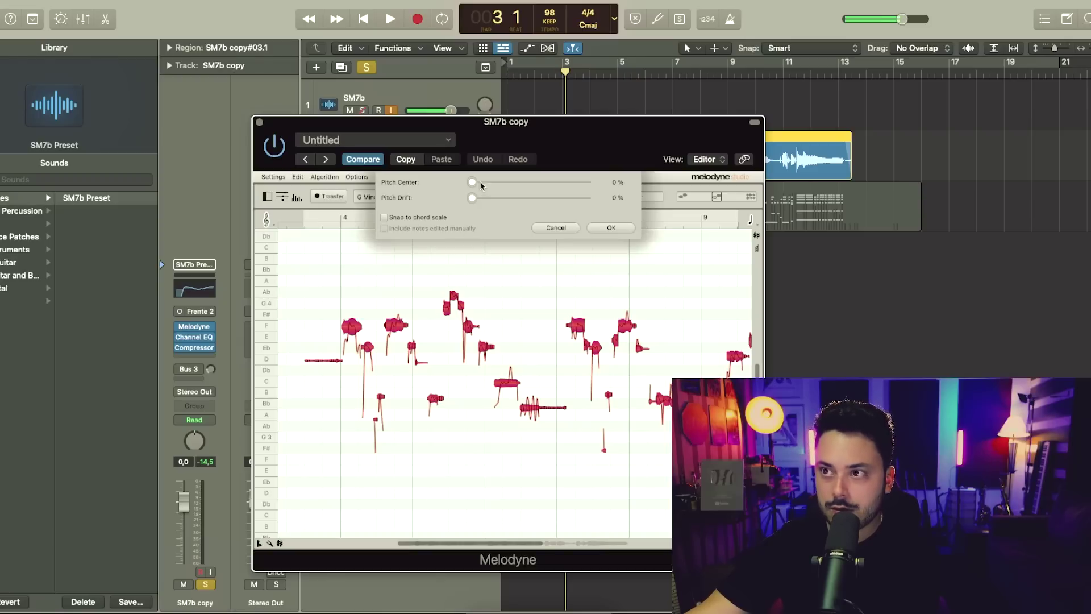
{"action": "left_click_drag", "start_coordinate": [508, 185], "coordinate": [639, 177]}
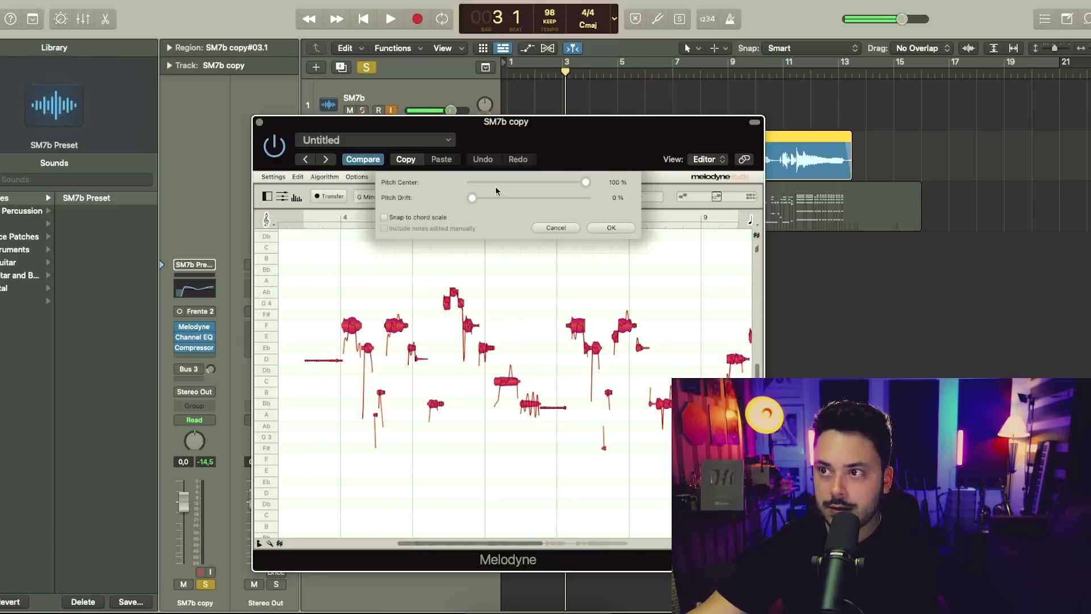
{"action": "left_click_drag", "start_coordinate": [473, 197], "coordinate": [532, 201]}
{"action": "left_click", "coordinate": [611, 228]}
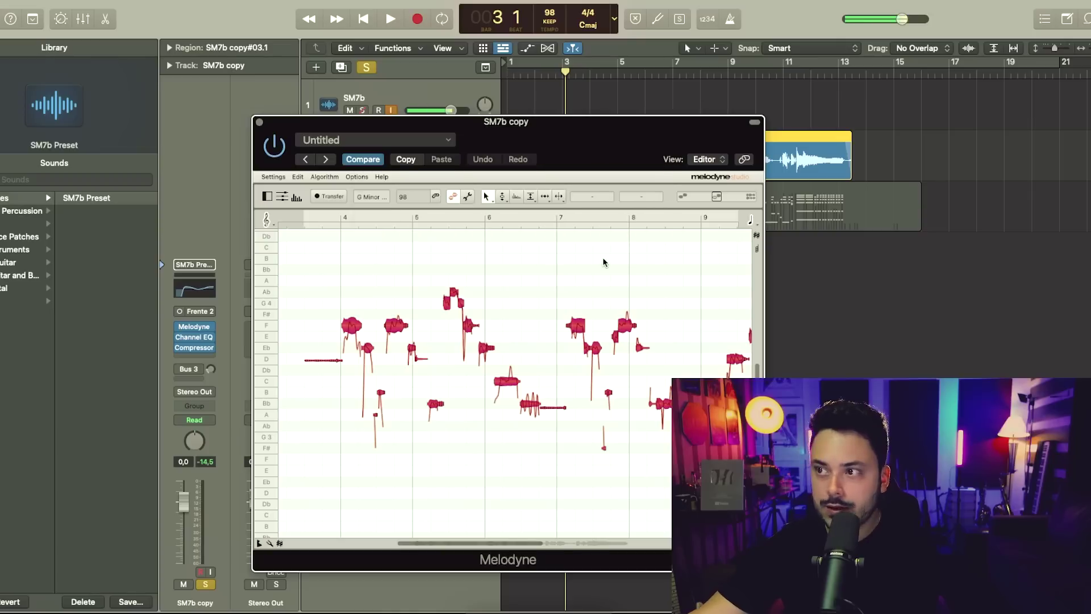
Step: Play the pitch-corrected vocal from bar 4 with the Melodyne editor kept clear of the timeline
{"action": "left_click_drag", "start_coordinate": [540, 138], "coordinate": [534, 196]}
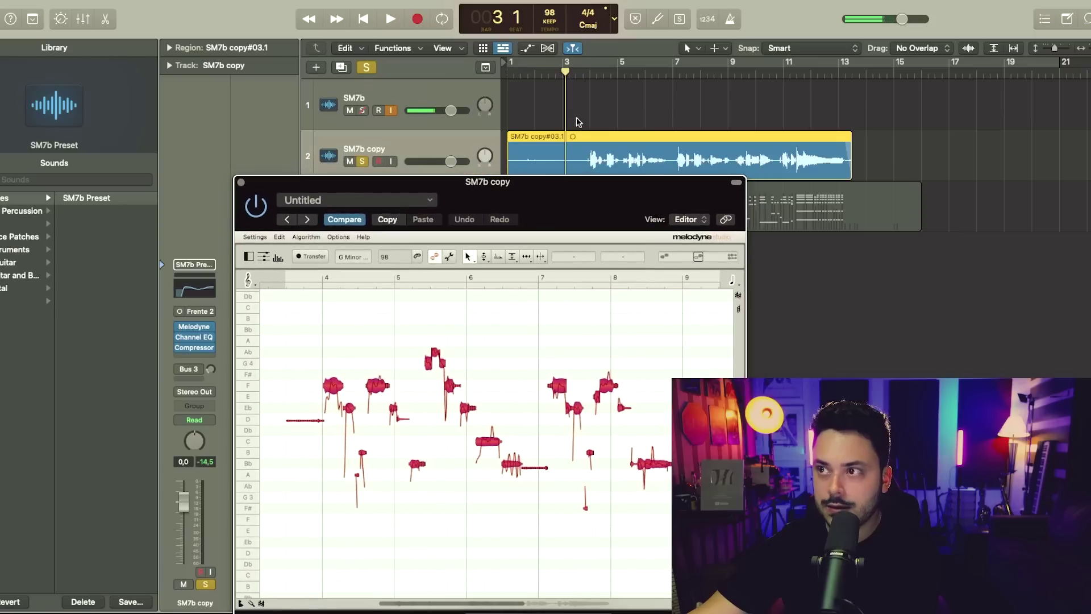
{"action": "left_click", "coordinate": [593, 74]}
{"action": "key", "text": "space"}
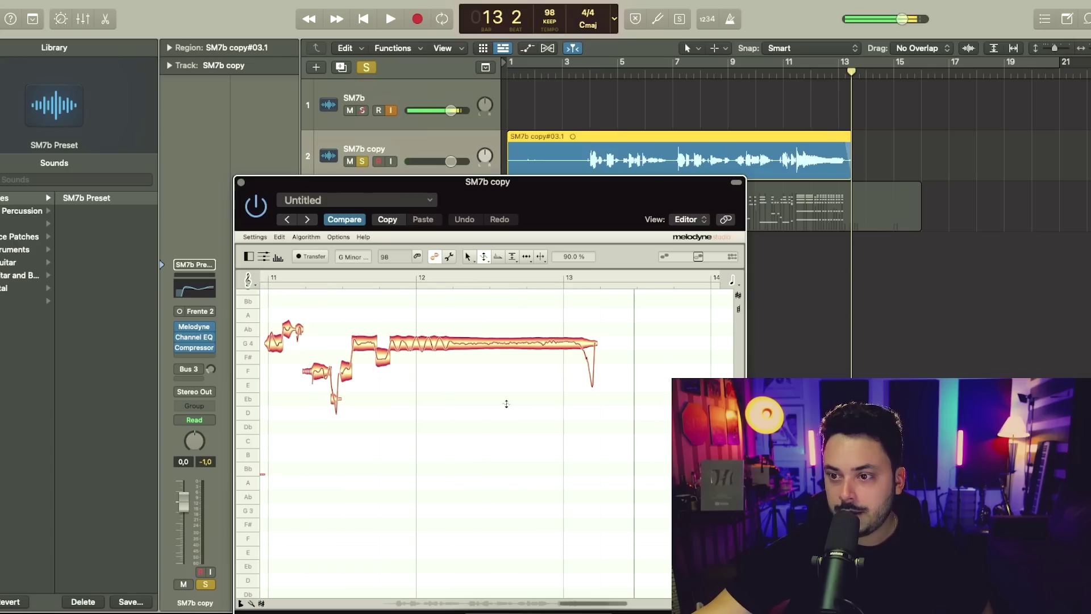
Step: Play the last vocal phrase from bar 11 to judge the vibrato of its long held note
{"action": "scroll", "coordinate": [507, 404], "scroll_direction": "left", "scroll_amount": 3}
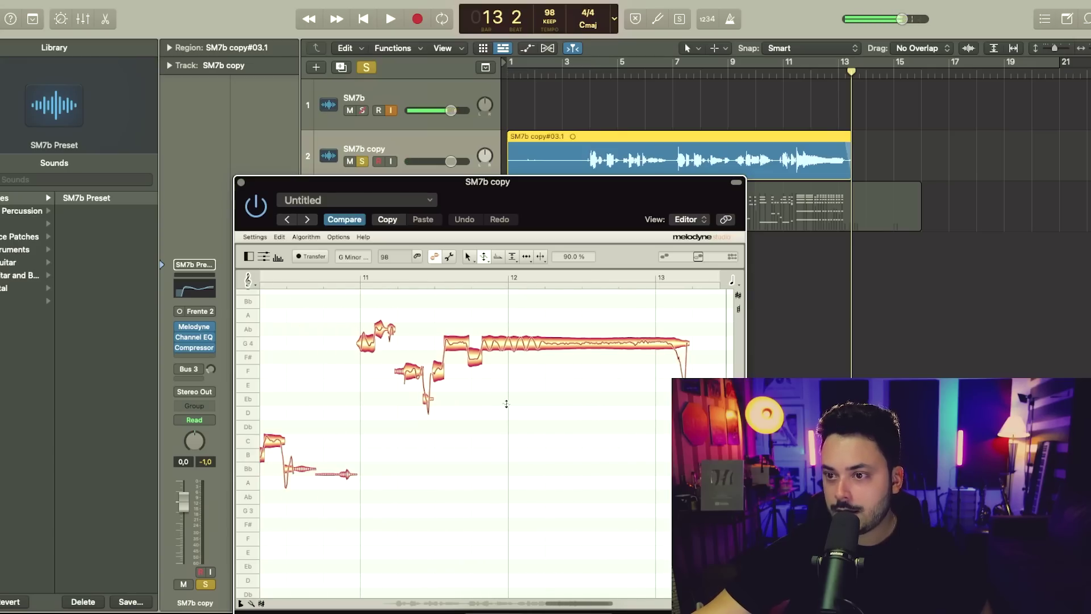
{"action": "left_click", "coordinate": [784, 76]}
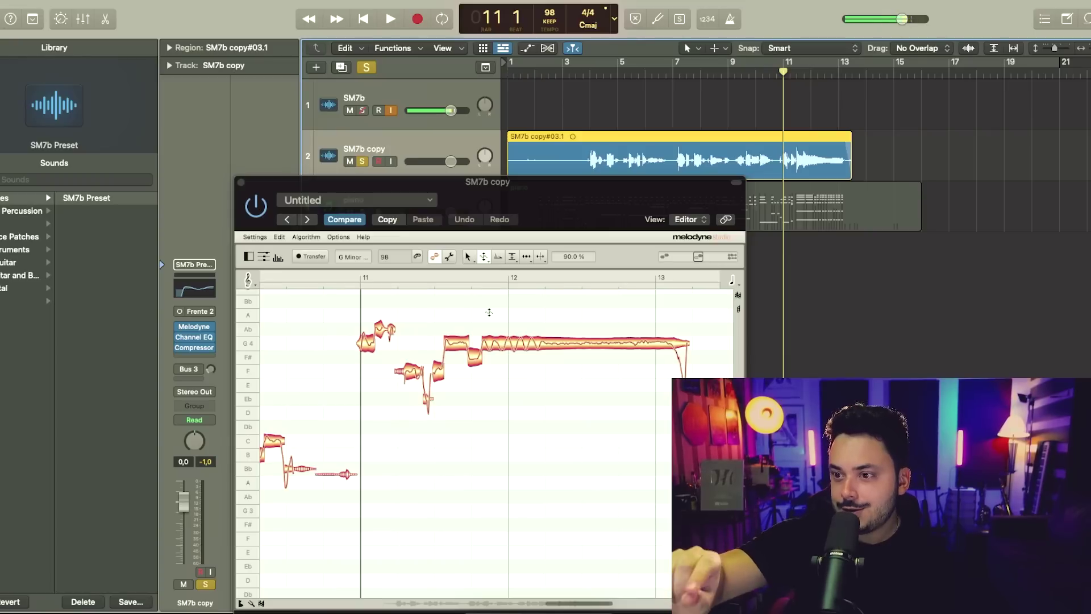
{"action": "key", "text": "space"}
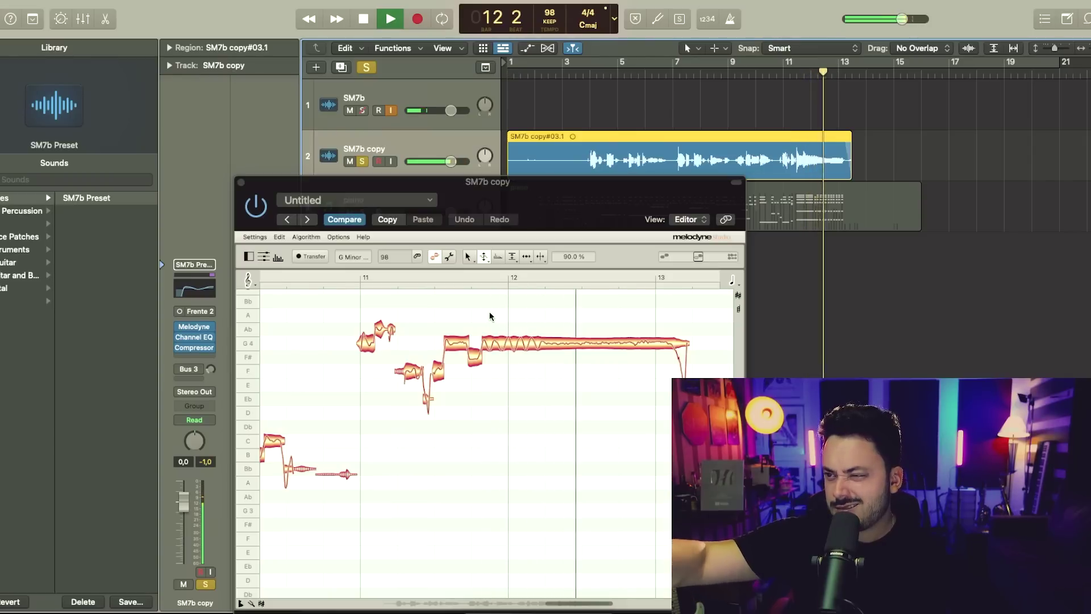
{"action": "key", "text": "space"}
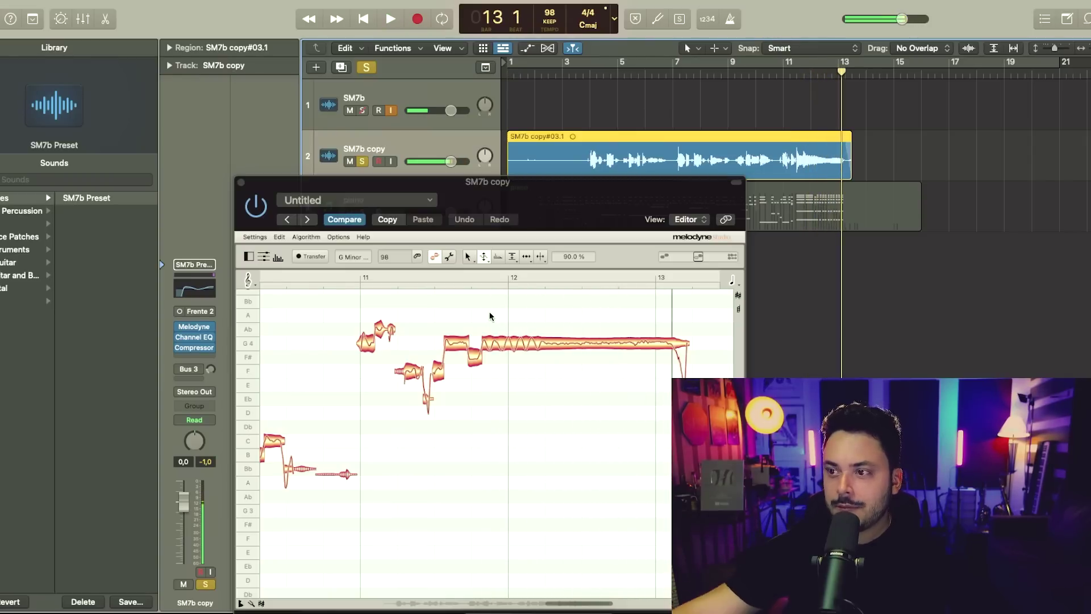
Step: Reduce the long final note's pitch modulation to 10% and play the phrase back from bar 11
{"action": "left_click", "coordinate": [555, 345]}
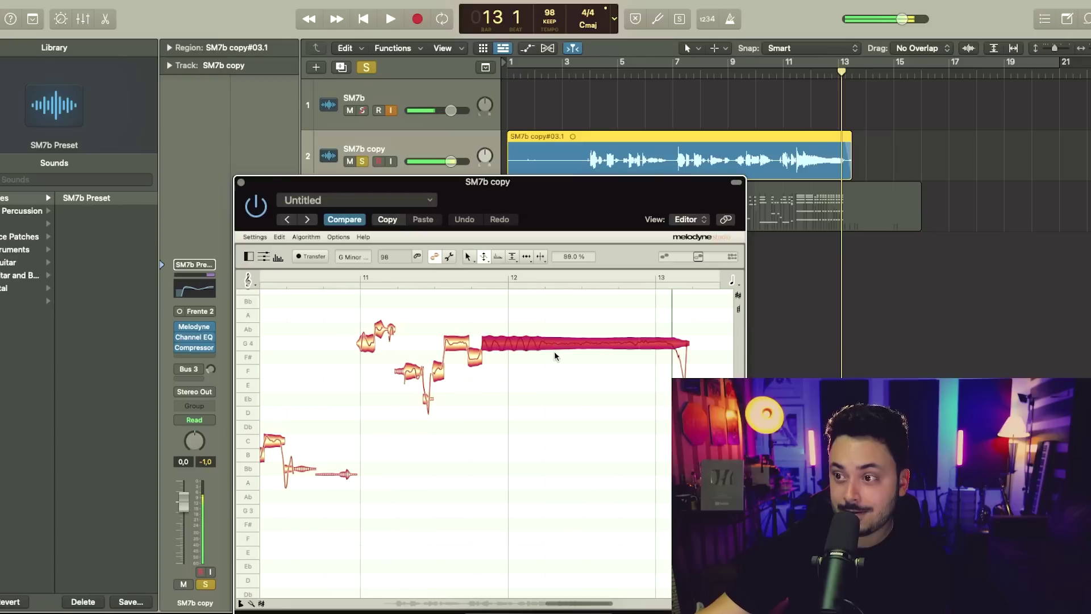
{"action": "mouse_move", "coordinate": [554, 384]}
{"action": "left_mouse_down"}
{"action": "mouse_move", "coordinate": [554, 393]}
{"action": "mouse_move", "coordinate": [554, 384]}
{"action": "left_mouse_up"}
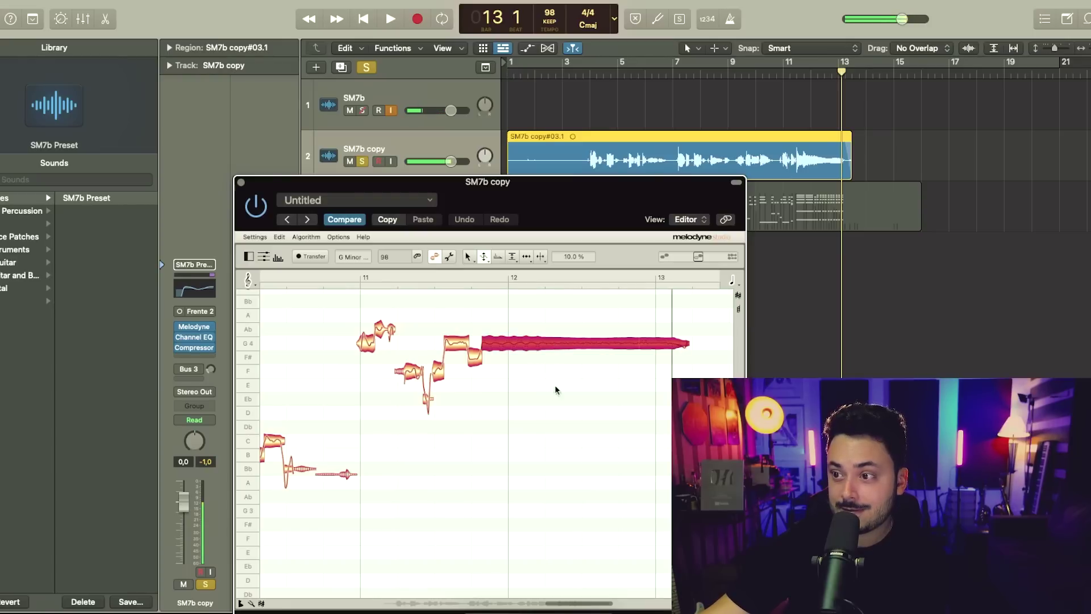
{"action": "left_click", "coordinate": [795, 72]}
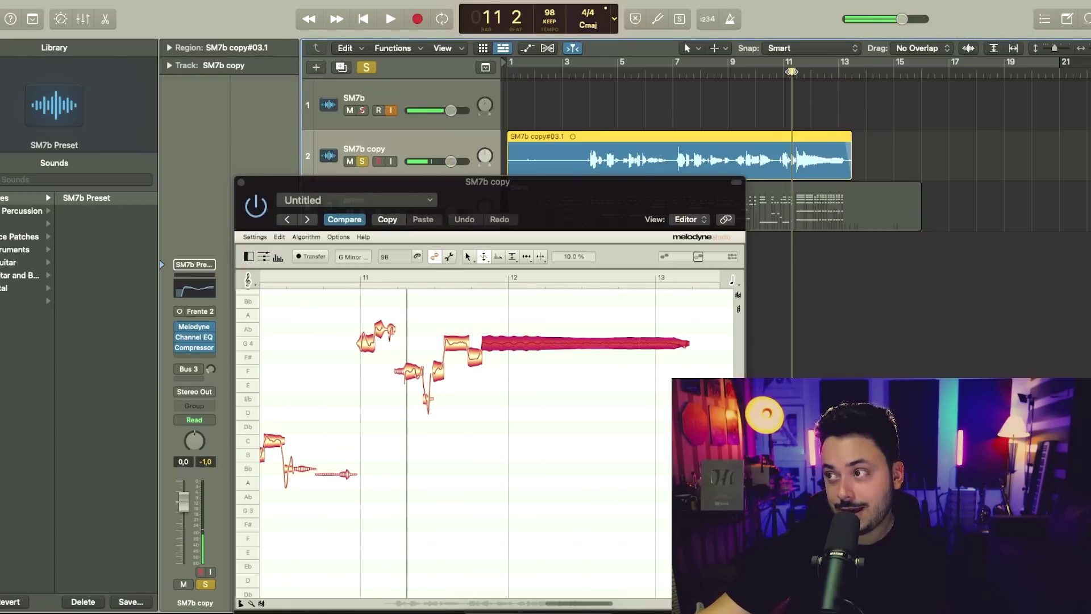
{"action": "key", "text": "space"}
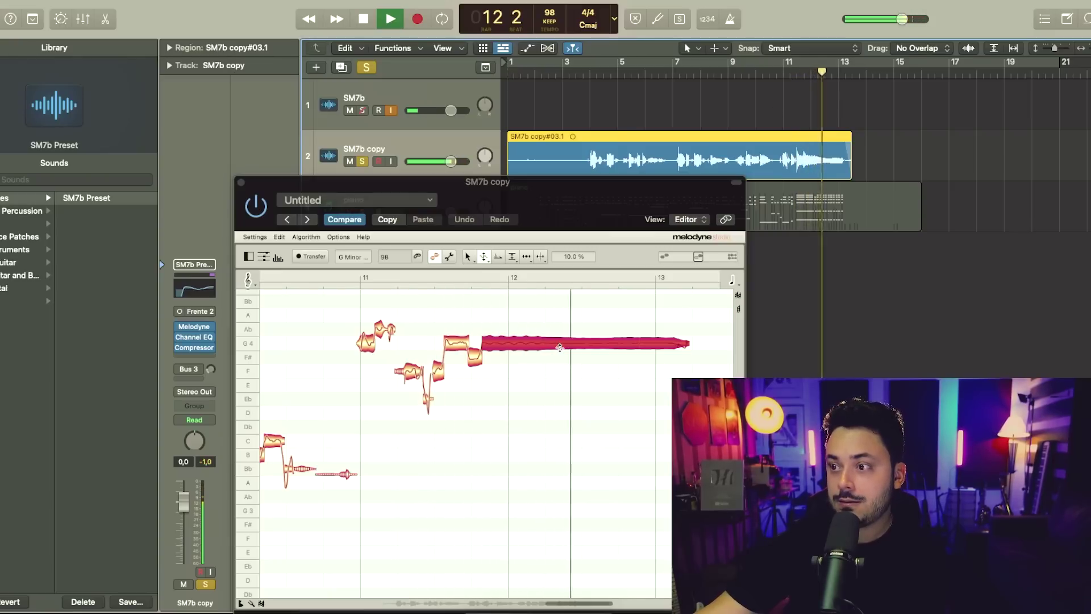
{"action": "key", "text": "space"}
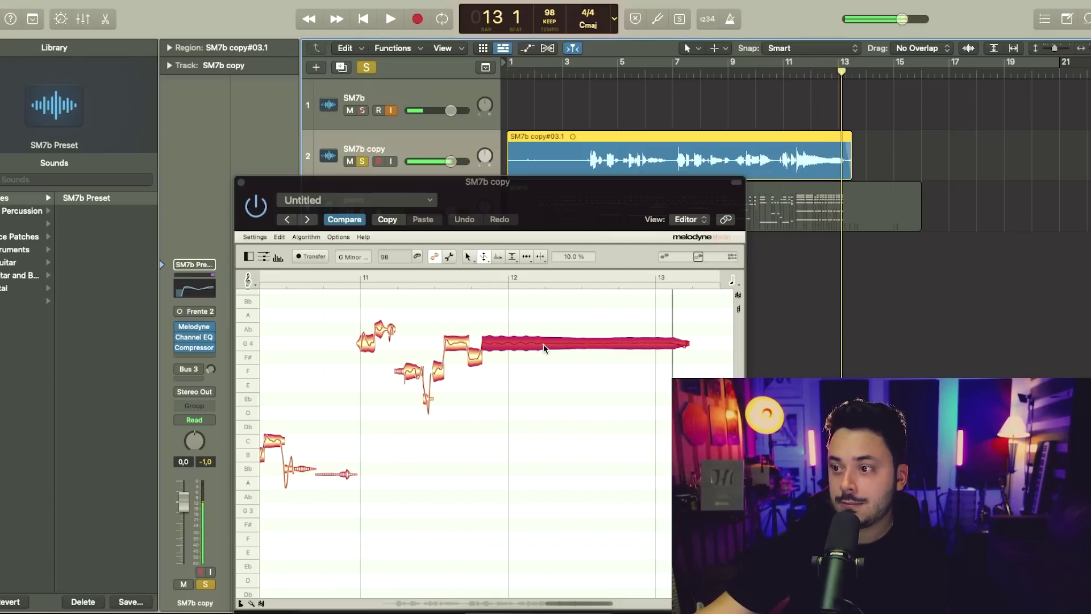
Step: Set the long final note's pitch modulation to 60% and close the Melodyne editor
{"action": "left_click", "coordinate": [544, 342]}
{"action": "mouse_move", "coordinate": [545, 339]}
{"action": "left_mouse_down"}
{"action": "mouse_move", "coordinate": [546, 324]}
{"action": "mouse_move", "coordinate": [547, 341]}
{"action": "left_mouse_up"}
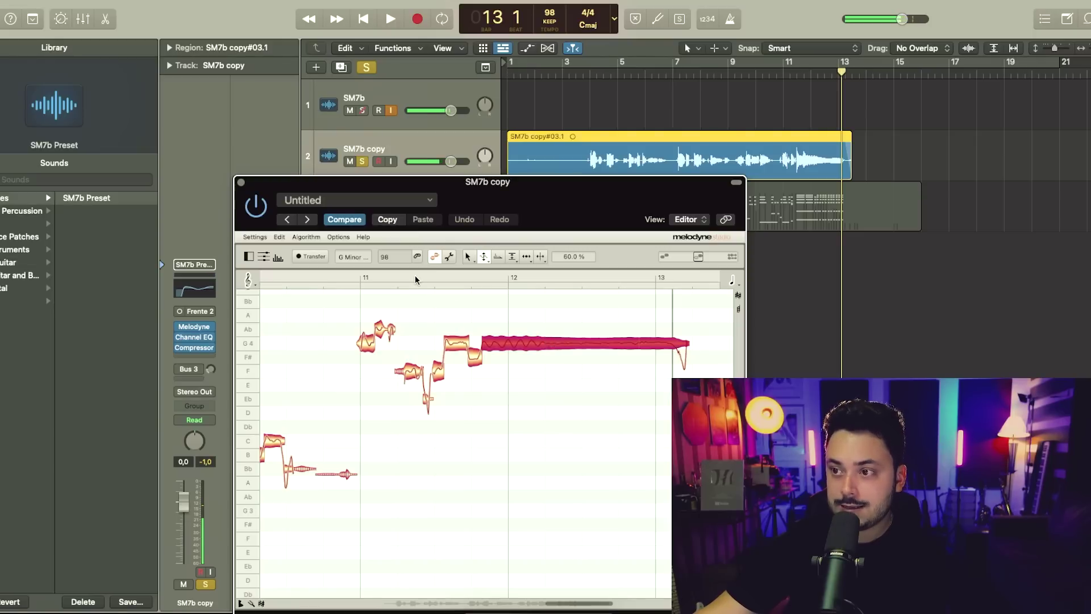
{"action": "left_click", "coordinate": [240, 183]}
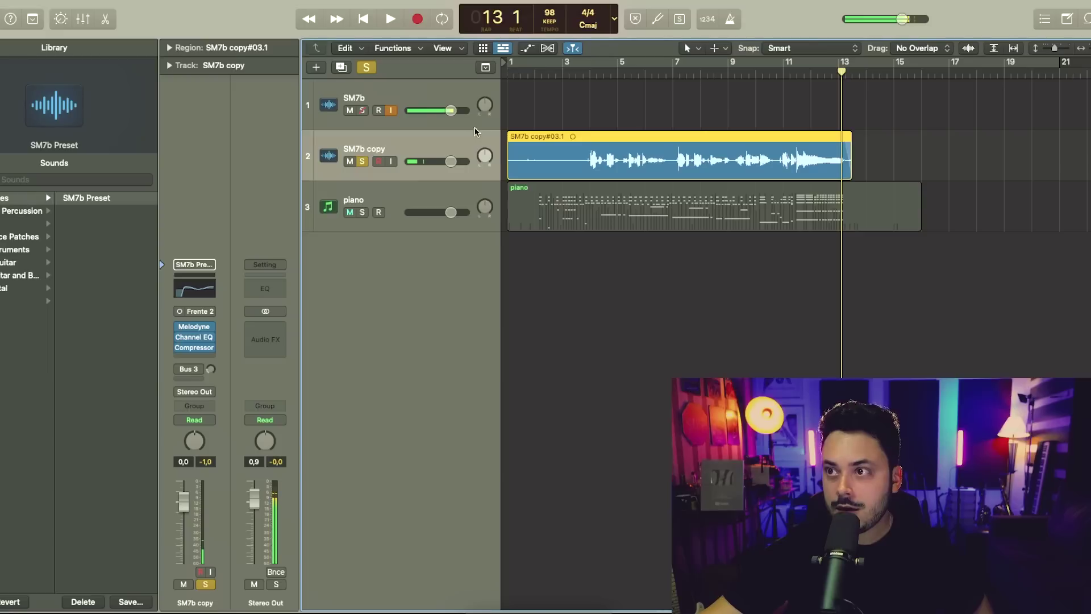
Step: Place the playhead just before bar 4, then adjust the SM7b copy track's Channel EQ curve and close the EQ
{"action": "left_click", "coordinate": [582, 72]}
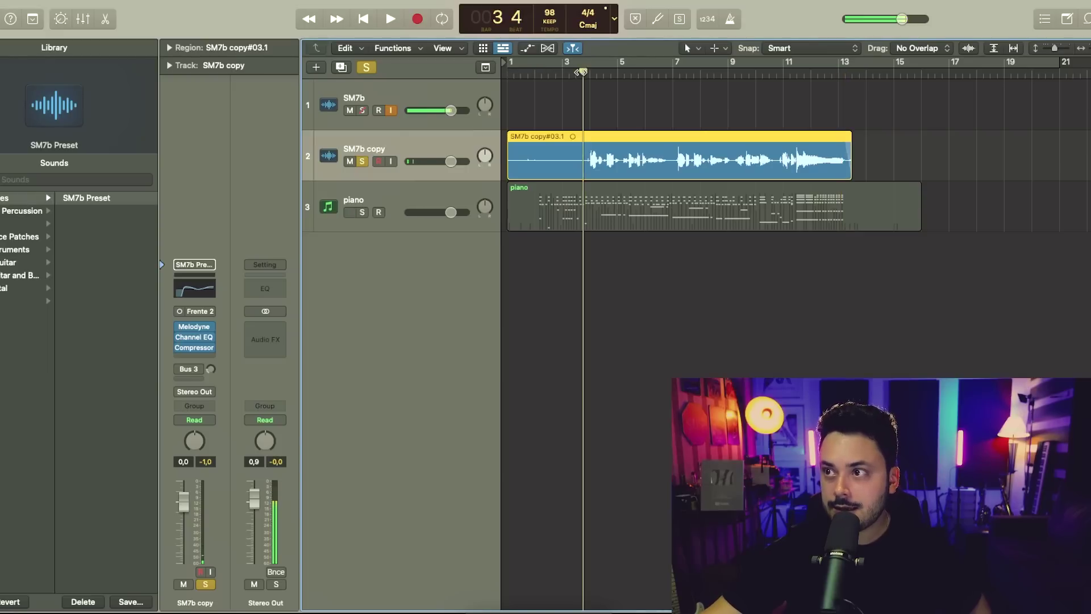
{"action": "left_click", "coordinate": [198, 340]}
{"action": "left_click_drag", "start_coordinate": [803, 250], "coordinate": [860, 257]}
{"action": "left_click", "coordinate": [323, 142]}
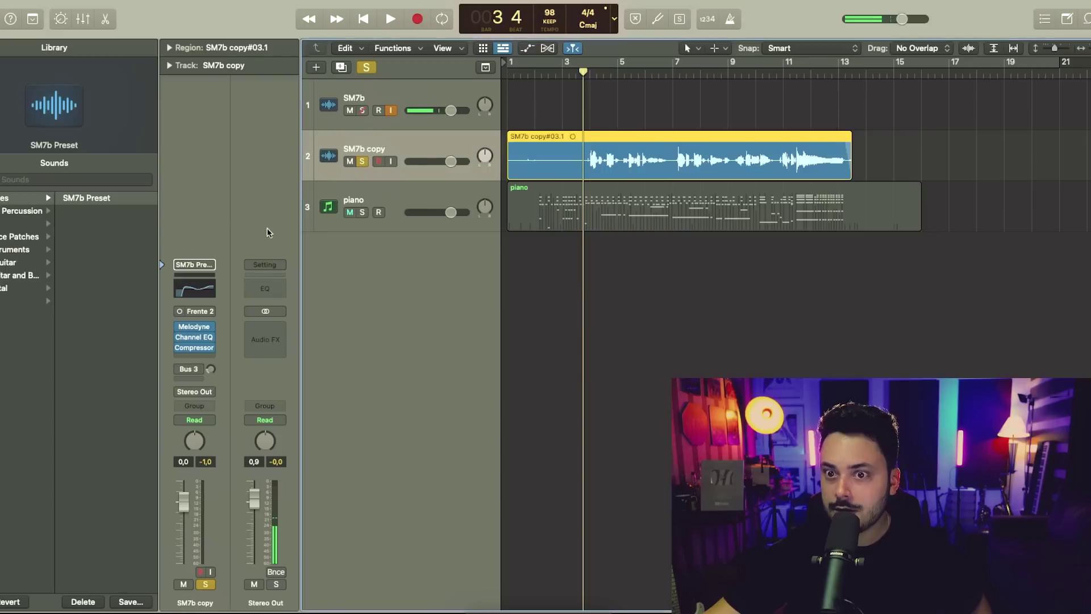
Step: Insert a Mono->Stereo ChromaVerb after the Compressor on the SM7b copy track, choose the Concert Hall room type, and close the plug-in
{"action": "left_click", "coordinate": [191, 356]}
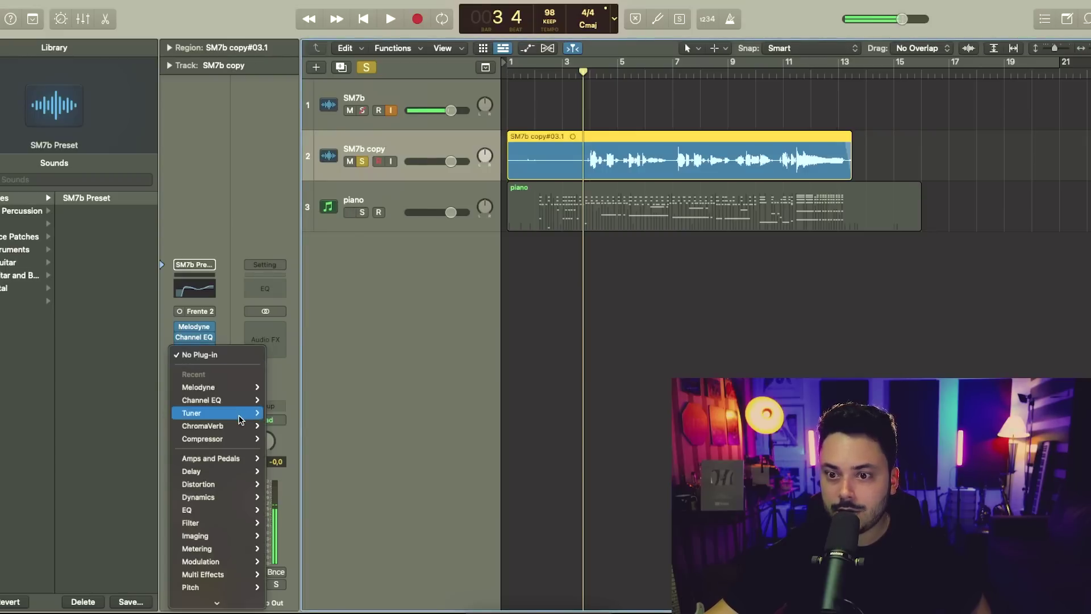
{"action": "mouse_move", "coordinate": [244, 425]}
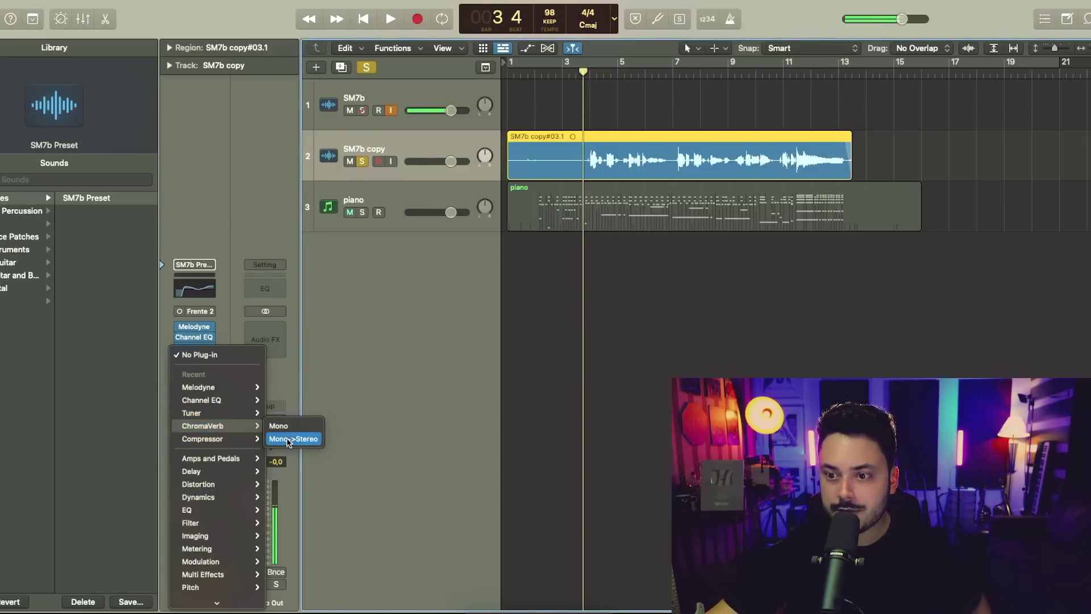
{"action": "left_click", "coordinate": [290, 441]}
{"action": "left_click", "coordinate": [557, 203]}
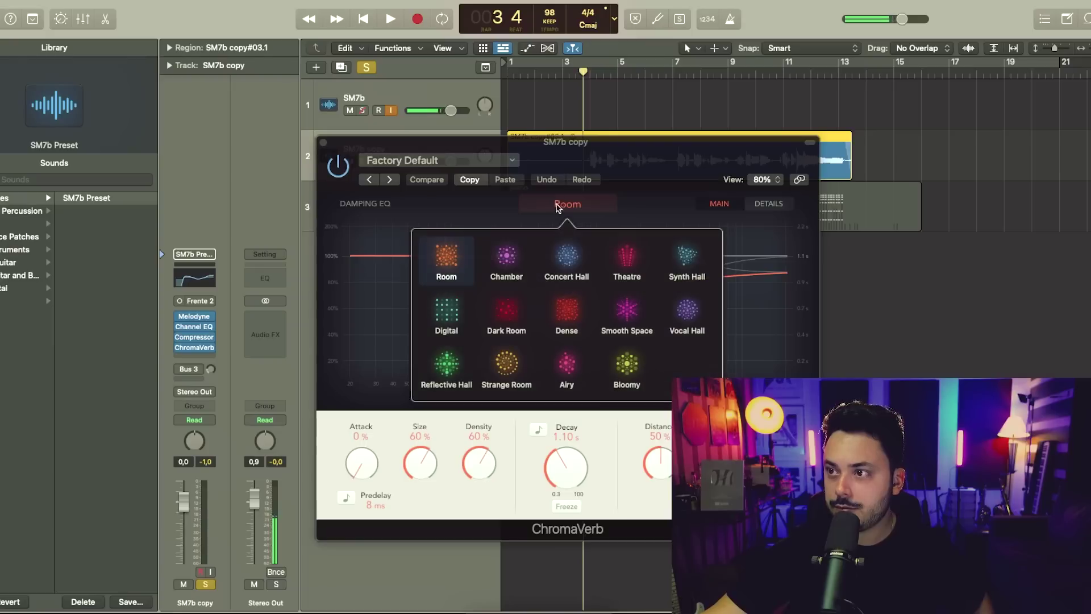
{"action": "left_click", "coordinate": [568, 261]}
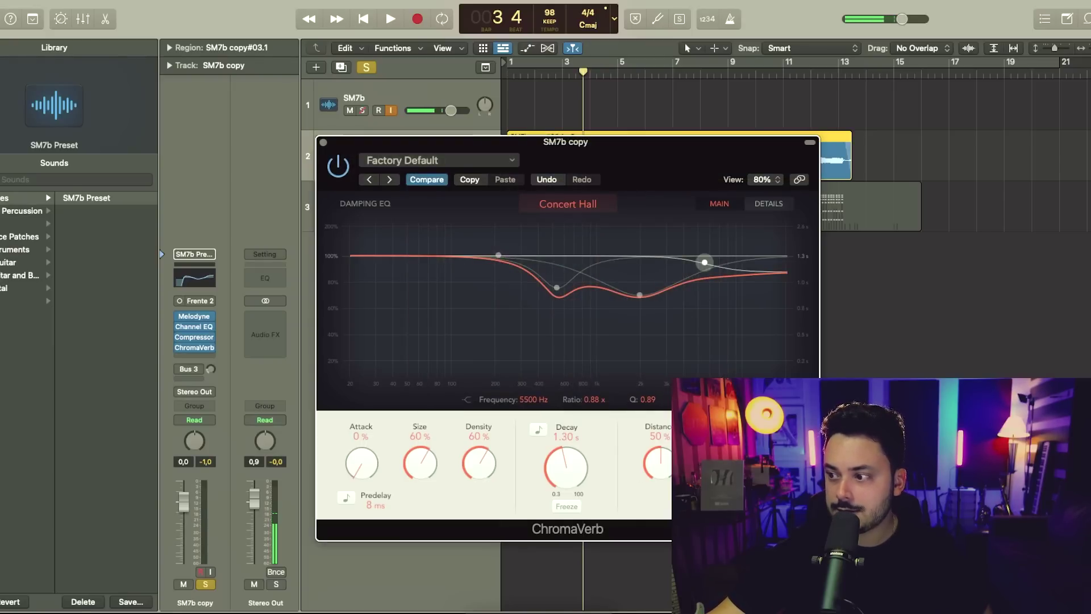
{"action": "left_click", "coordinate": [323, 142]}
Step: Play the soloed vocal from just before bar 4 and raise ChromaVerb's decay to 1.90 s, then close the plug-in and stop playback
{"action": "key", "text": "space"}
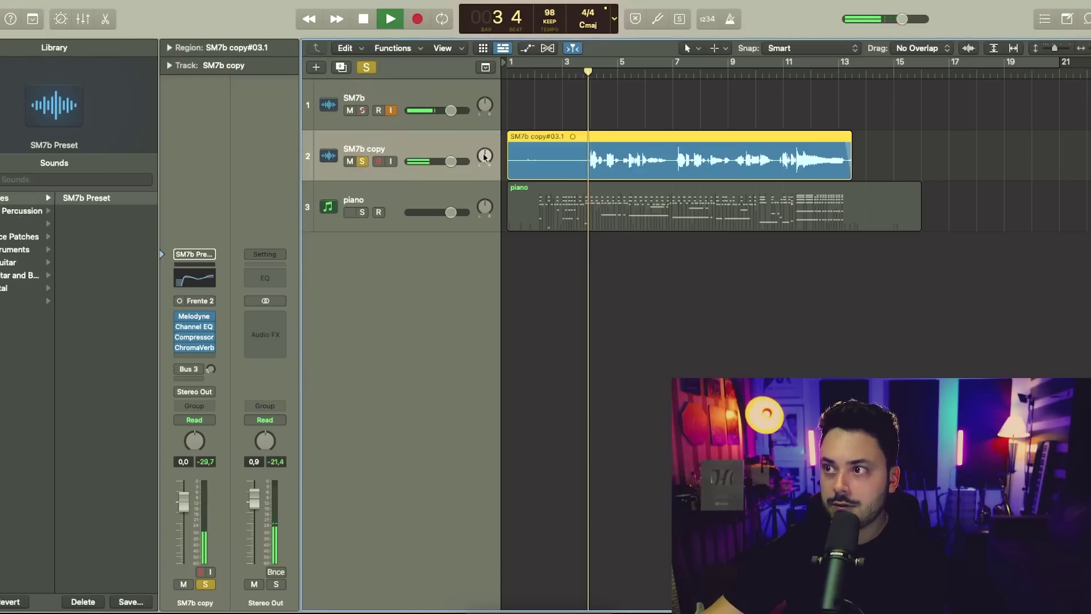
{"action": "left_click", "coordinate": [195, 347]}
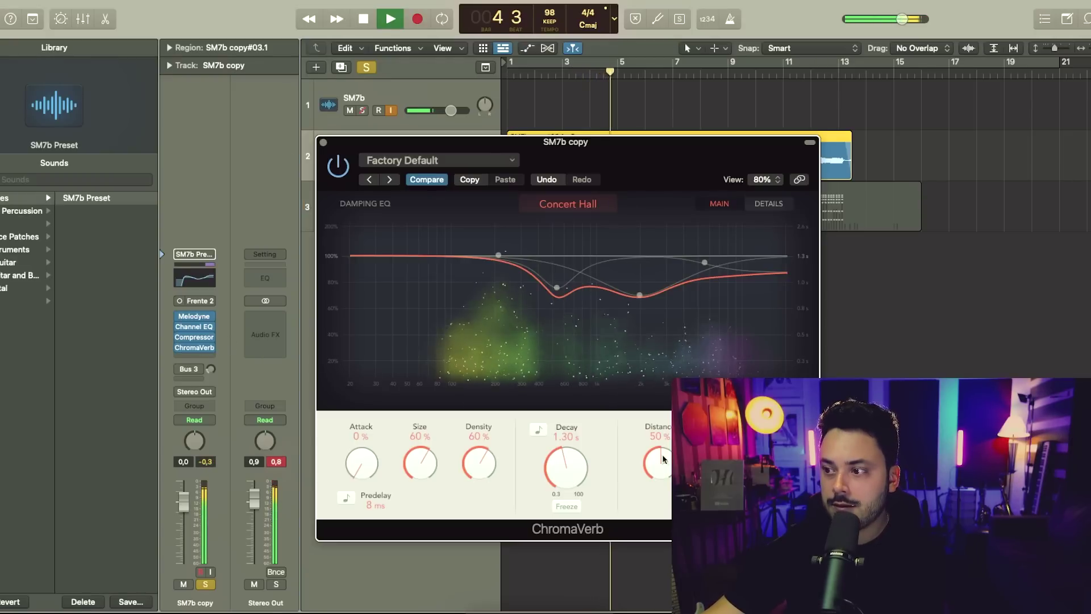
{"action": "left_click_drag", "start_coordinate": [572, 475], "coordinate": [570, 469]}
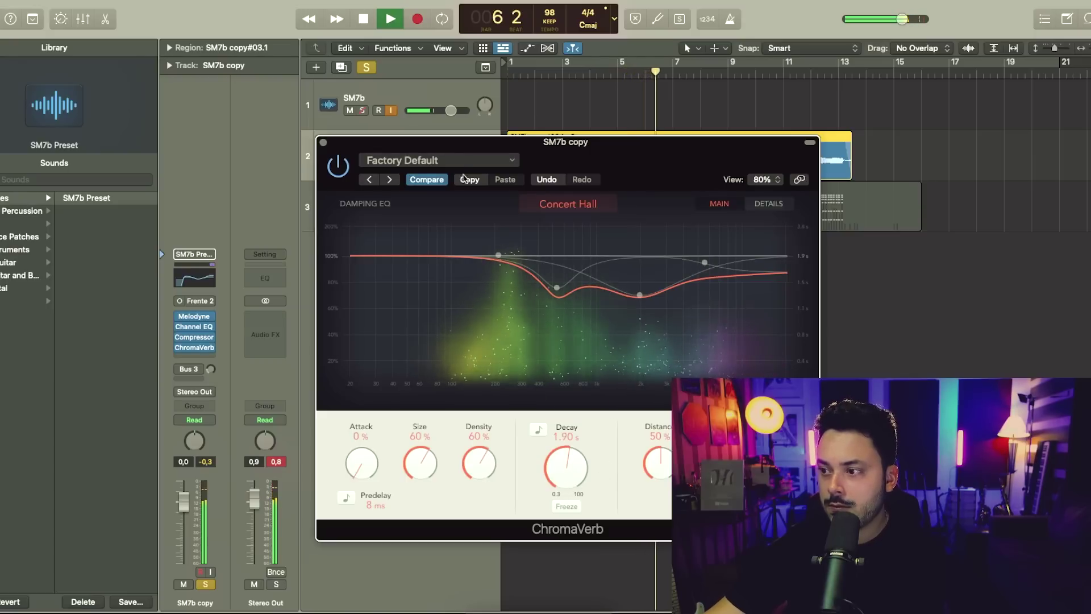
{"action": "left_click", "coordinate": [323, 142]}
{"action": "key", "text": "space"}
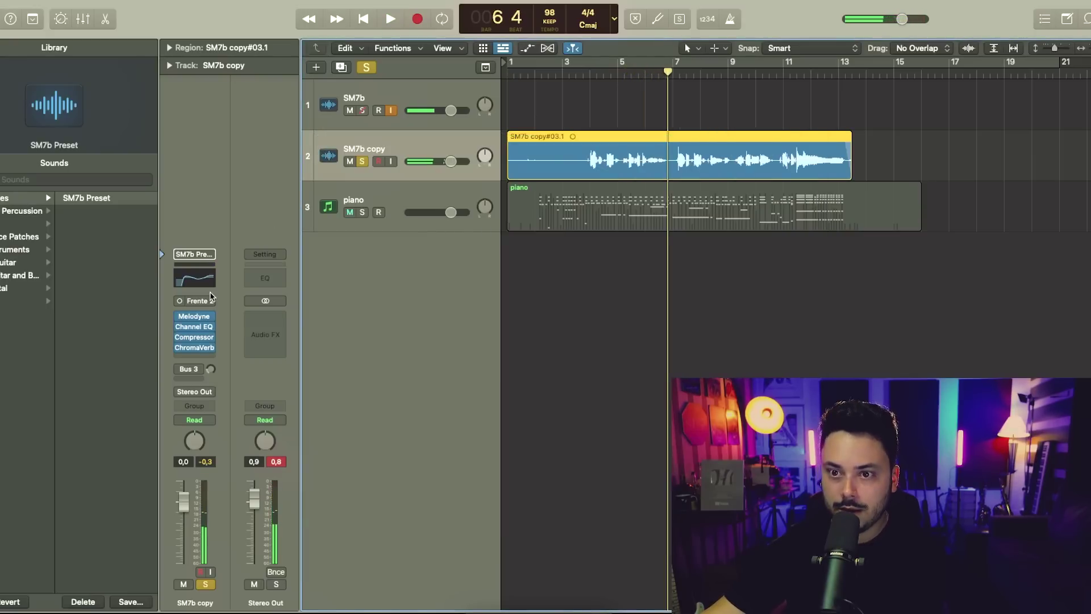
Step: Insert Valhalla DSP's ValhallaDelay after ChromaVerb on the SM7b copy track
{"action": "left_click", "coordinate": [200, 358]}
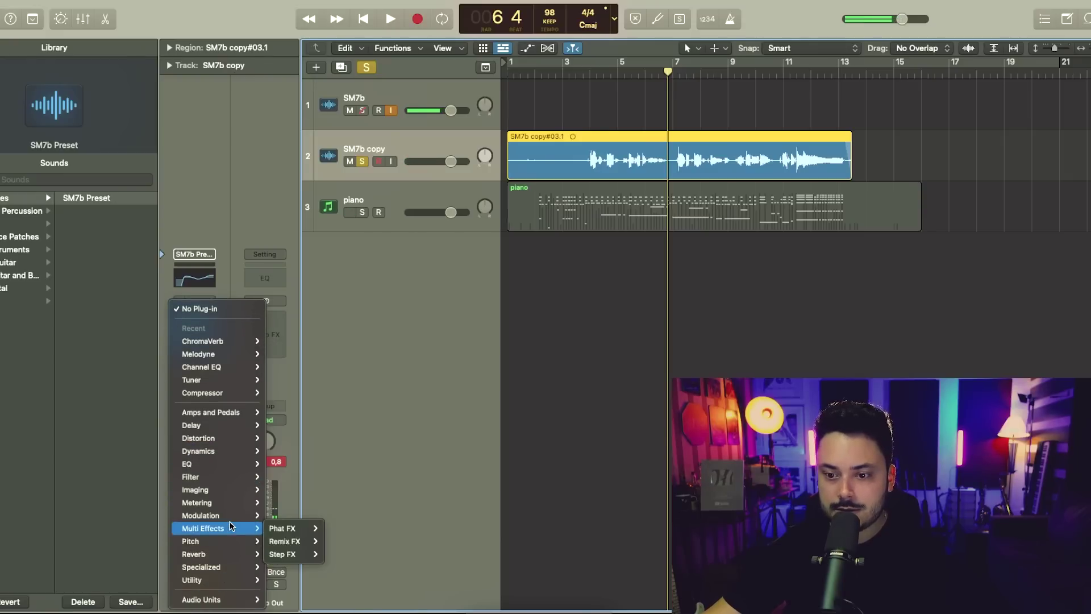
{"action": "mouse_move", "coordinate": [235, 597]}
{"action": "mouse_move", "coordinate": [306, 587]}
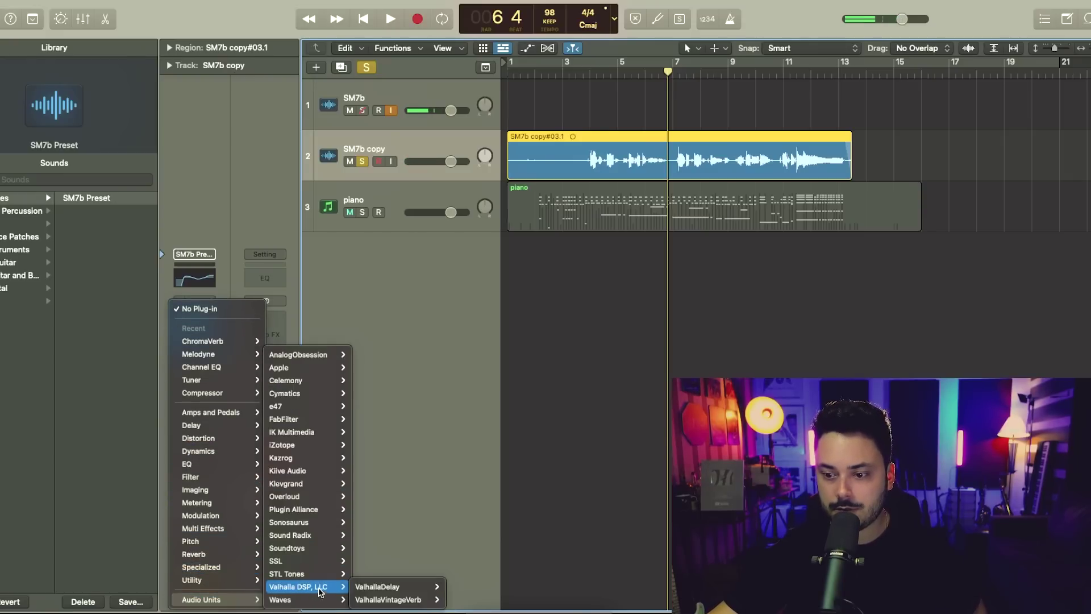
{"action": "mouse_move", "coordinate": [392, 586]}
{"action": "left_click", "coordinate": [458, 587]}
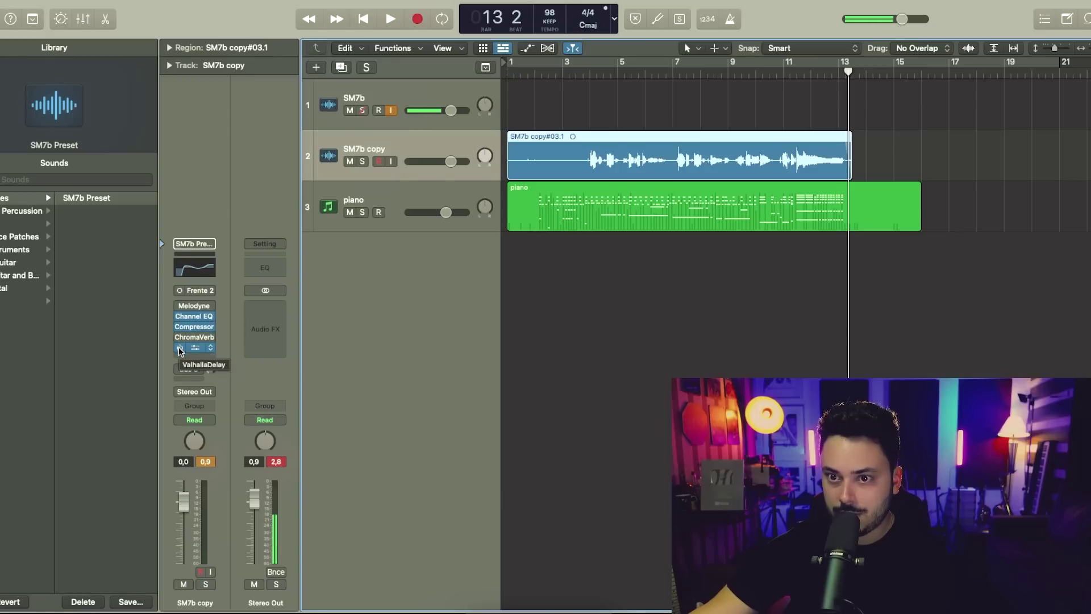
Step: Play the vocal and piano from just before bar 4 to the end with Melodyne, ChromaVerb and ValhallaDelay bypassed
{"action": "left_click", "coordinate": [584, 73]}
{"action": "key", "text": "space"}
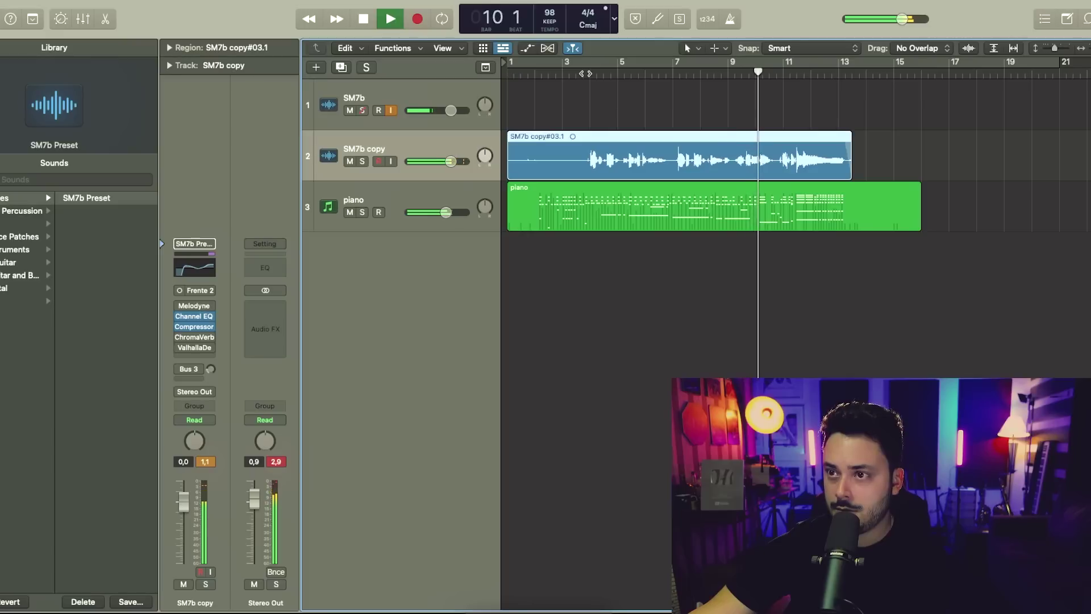
{"action": "key", "text": "space"}
{"action": "scroll", "coordinate": [756, 216], "scroll_direction": "right", "scroll_amount": 1}
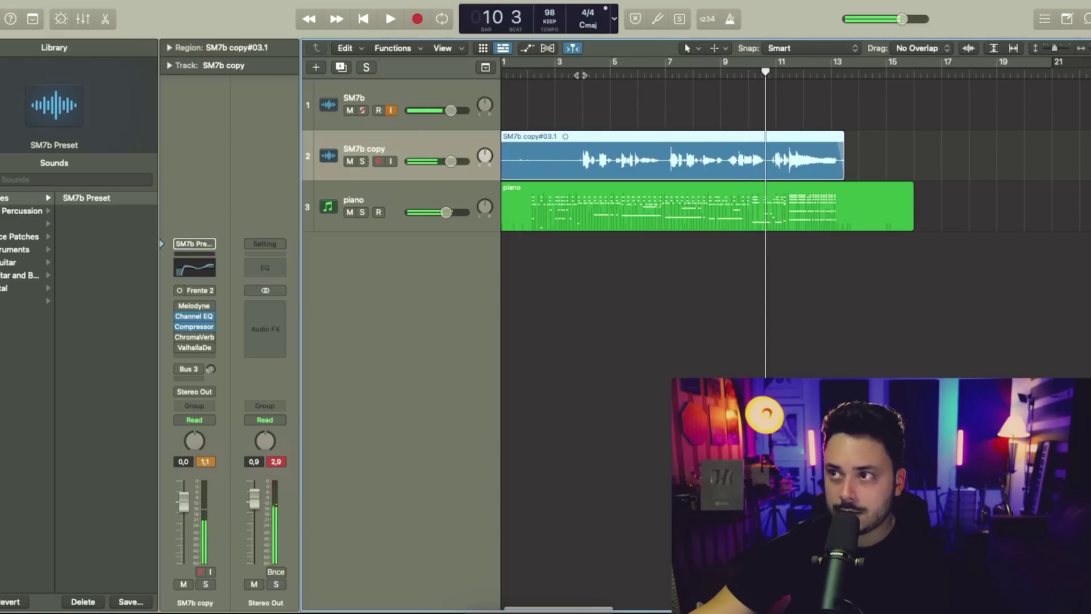
{"action": "scroll", "coordinate": [756, 216], "scroll_direction": "left", "scroll_amount": 1}
{"action": "key", "text": "space"}
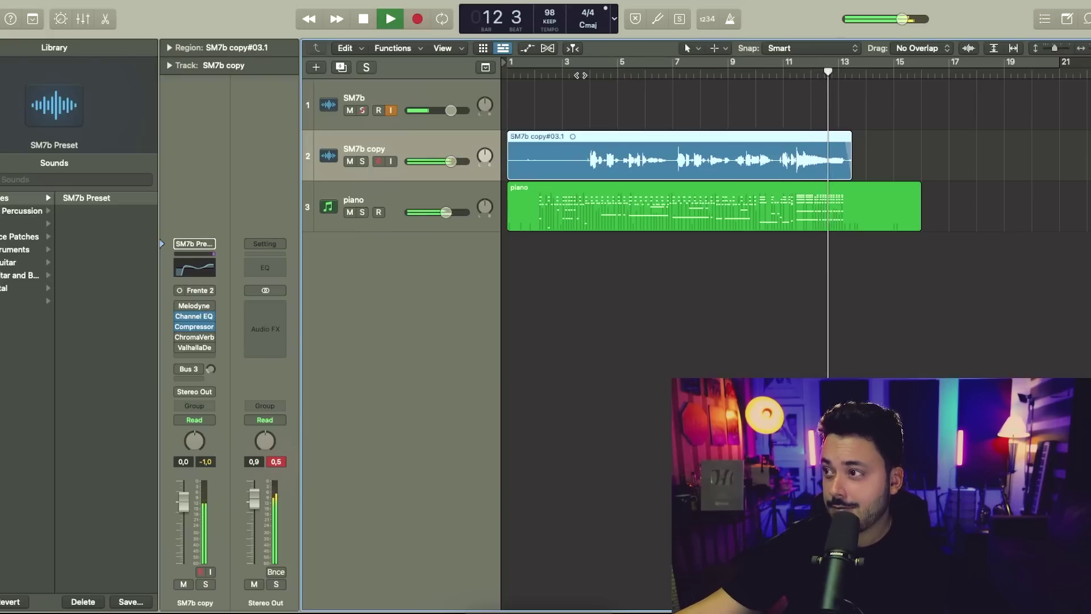
{"action": "key", "text": "space"}
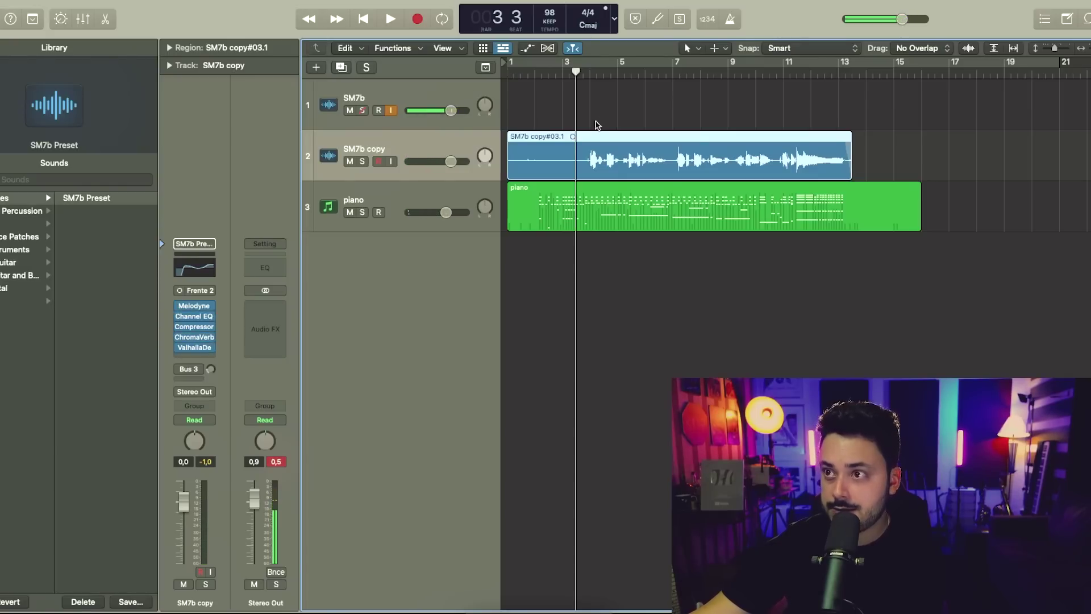
Step: Play the vocal and piano from bar 3 to the vocal's end with all five vocal plug-ins active, then stop
{"action": "key", "text": "space"}
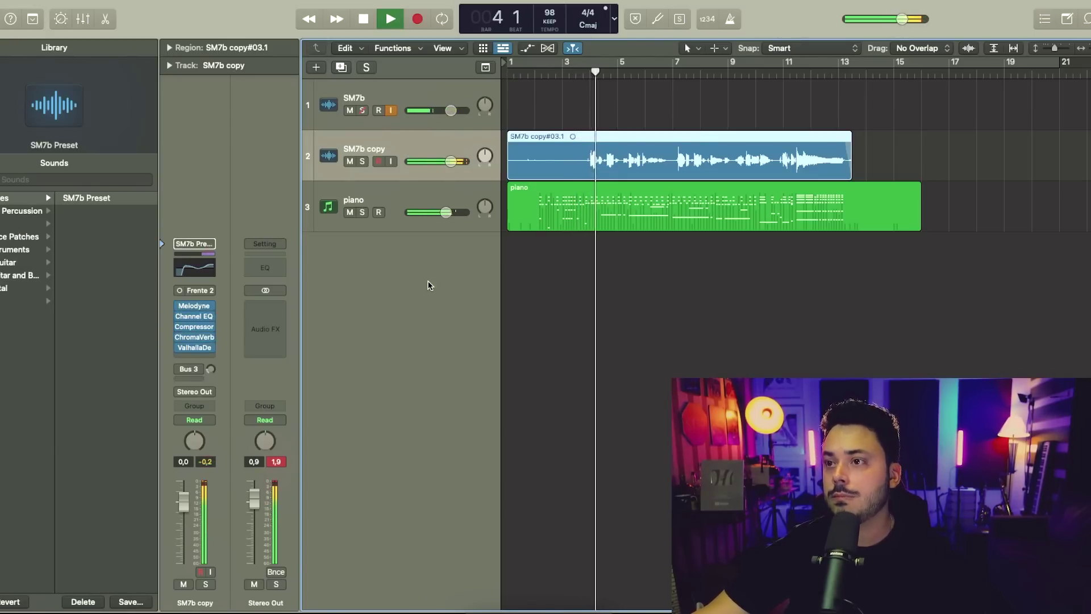
{"action": "mouse_move", "coordinate": [451, 215]}
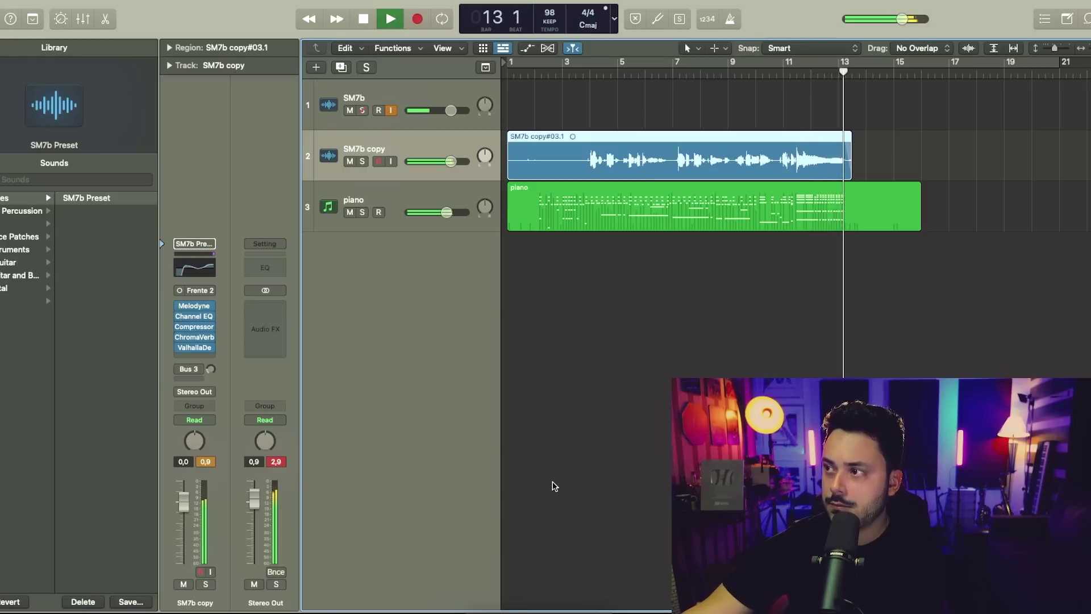
{"action": "key", "text": "space"}
{"action": "mouse_move", "coordinate": [580, 596]}
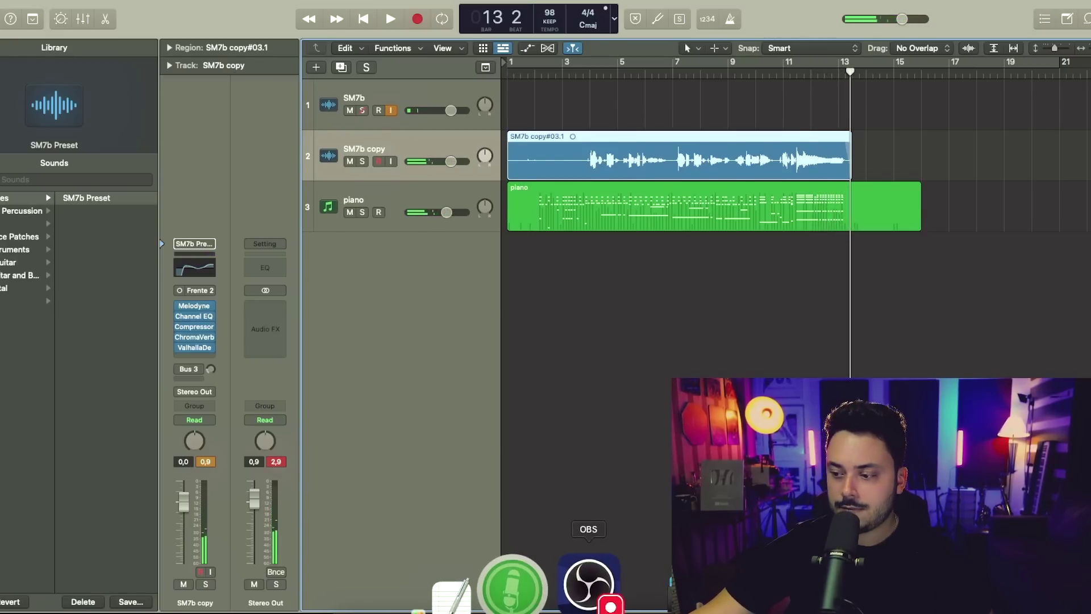